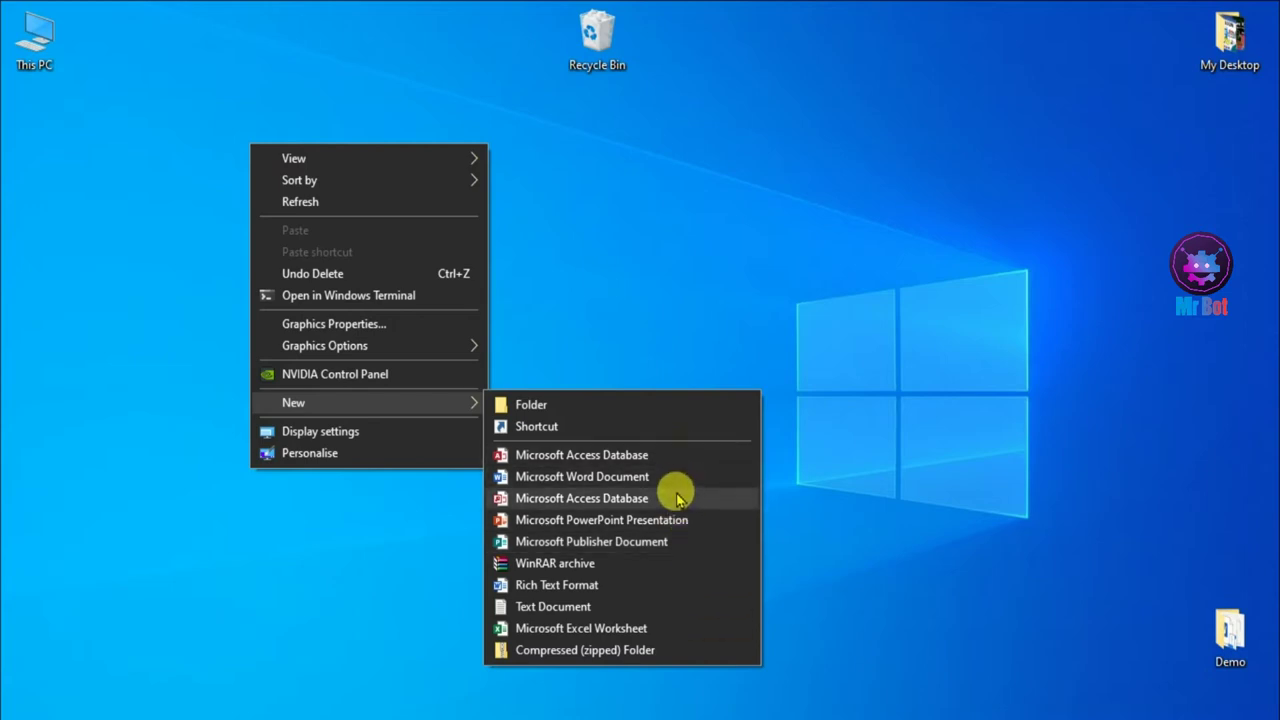
Step: Open a blank Notepad document and paste the copied registry script with the .Ext\ShellNew key and NullFile value from the clipboard history
click(697, 295)
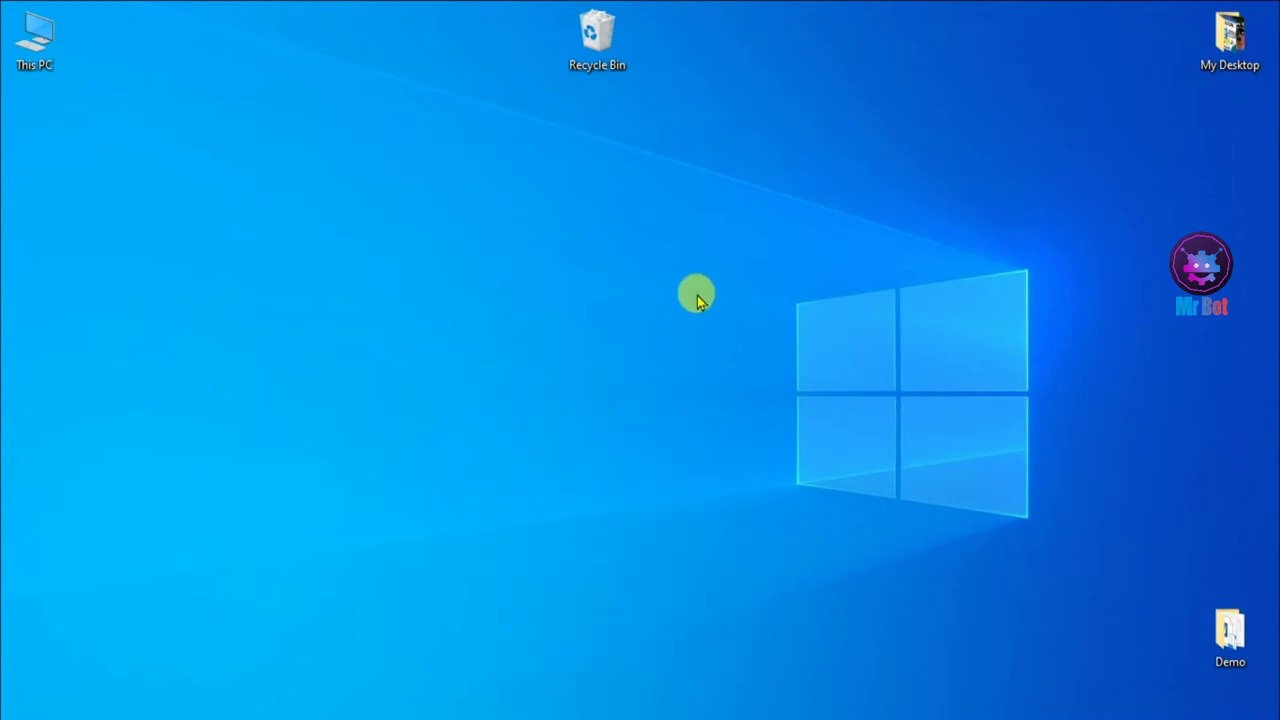
key(super)
text(not)
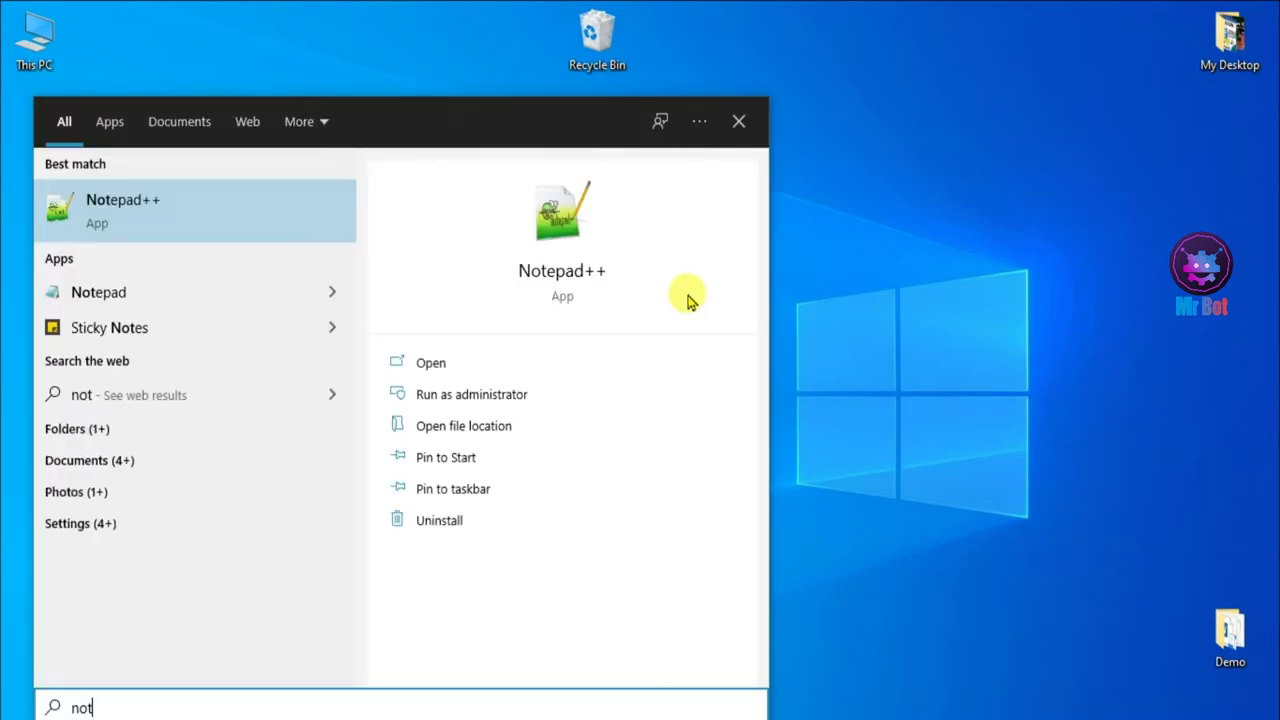
click(200, 292)
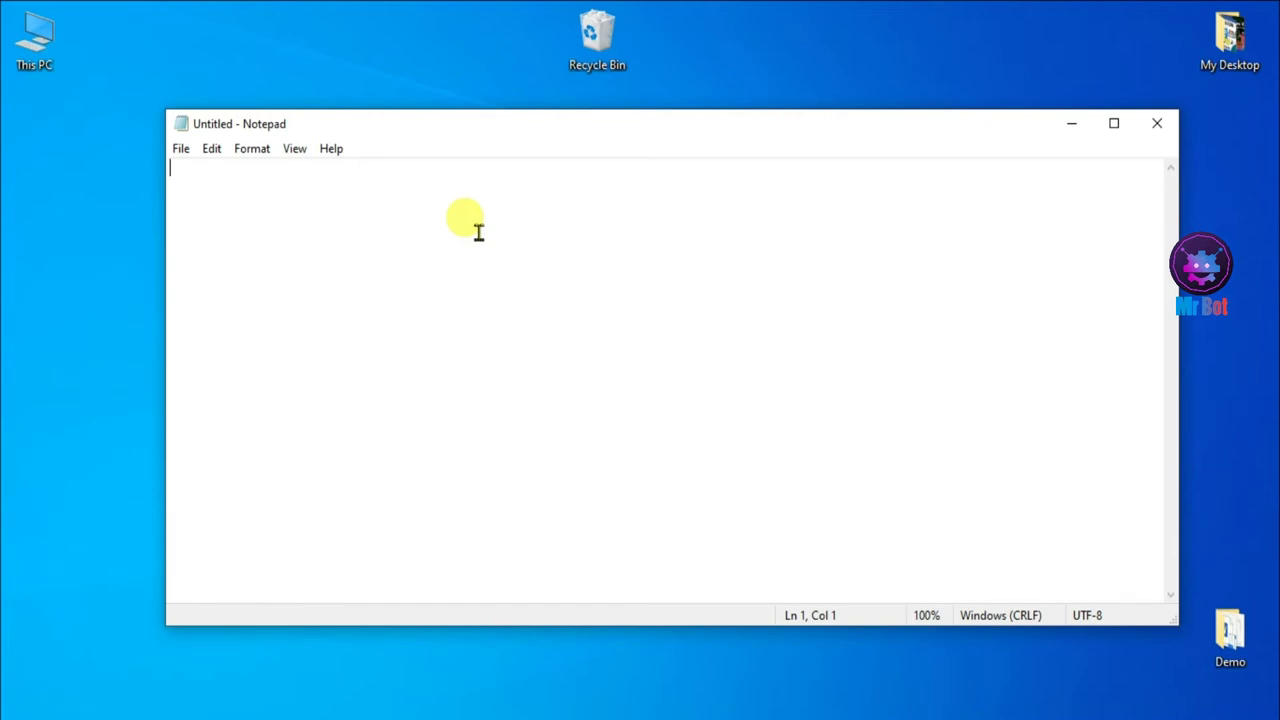
key(super+v)
click(317, 253)
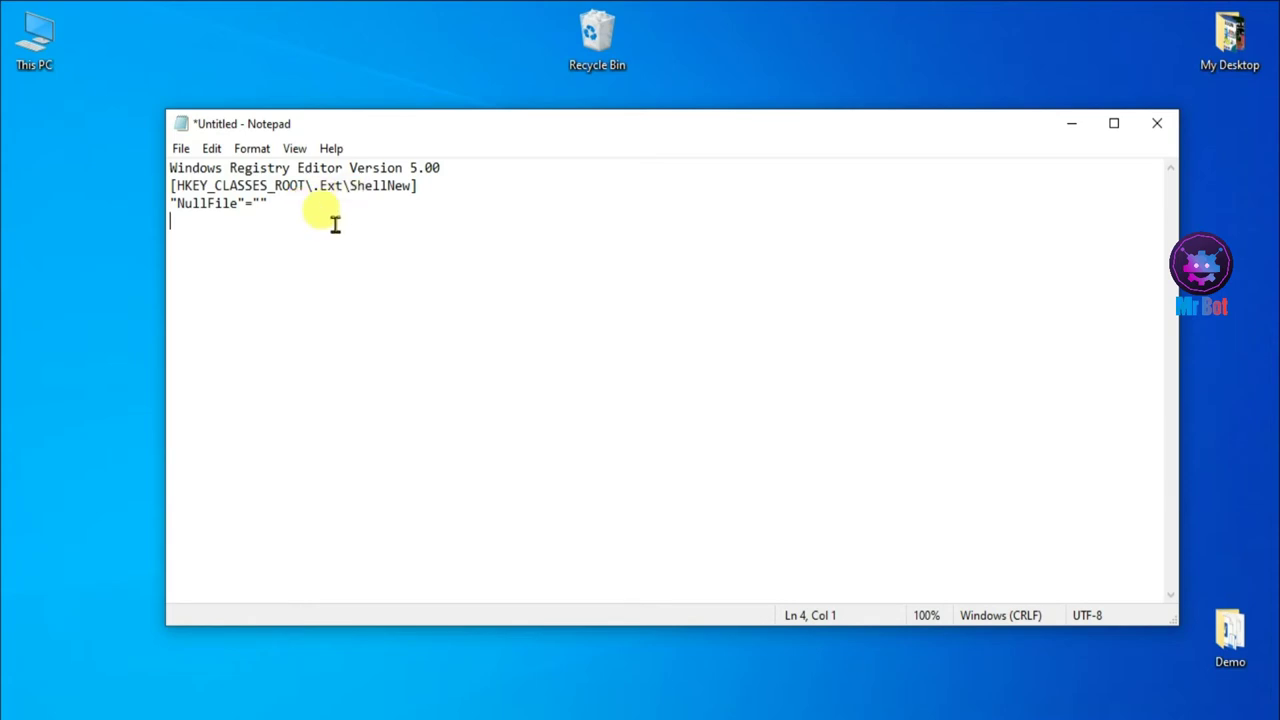
click(22, 700)
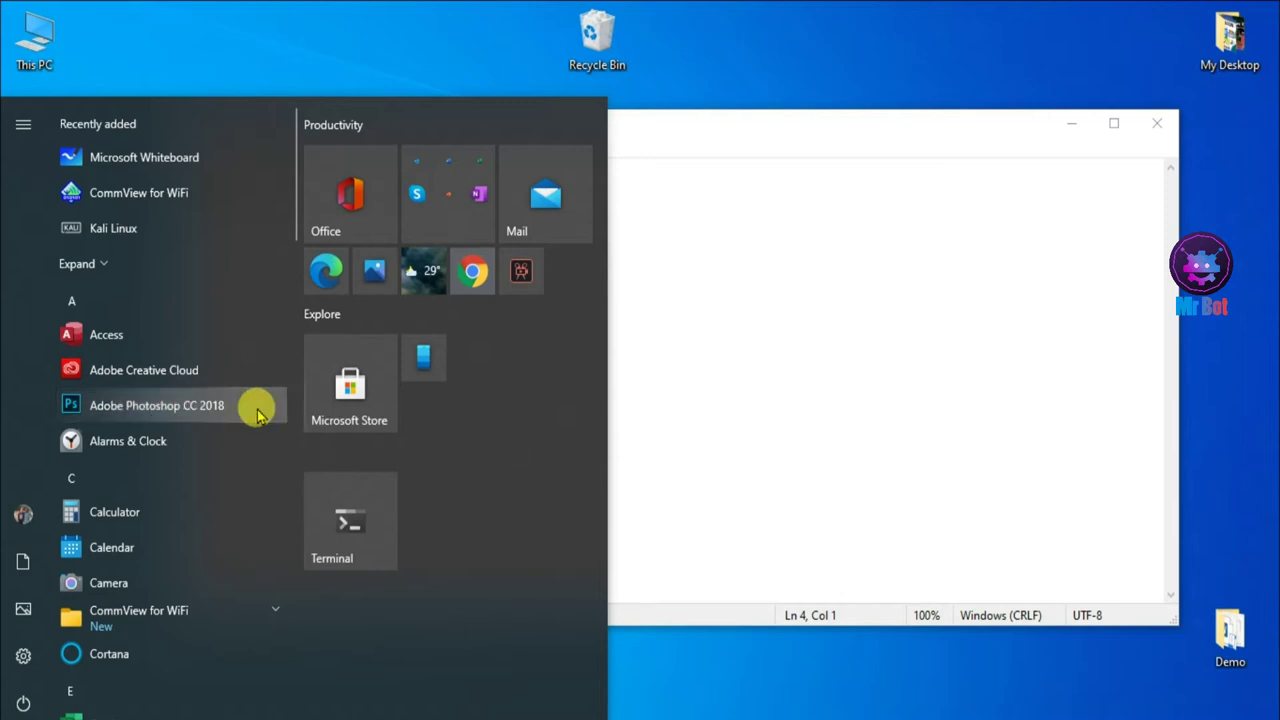
click(708, 342)
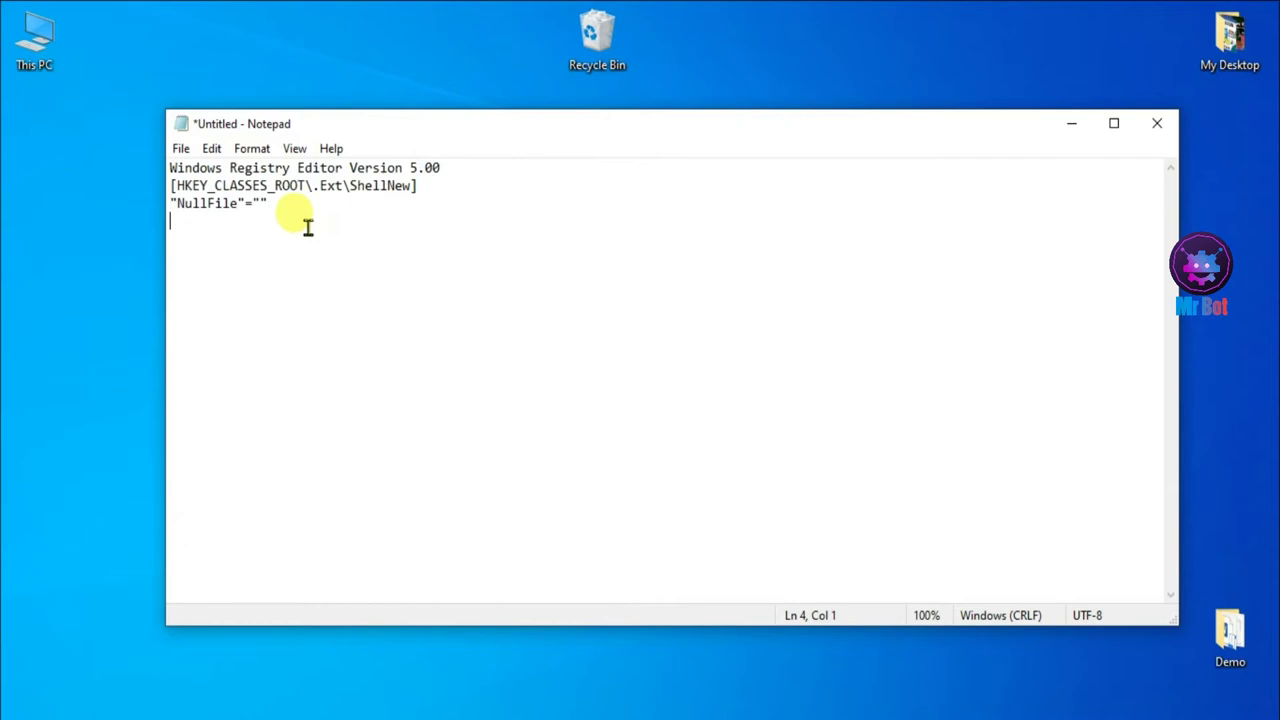
Step: Replace the Ext placeholder in the HKEY_CLASSES_ROOT line with psd
click(315, 188)
click(343, 188)
key(BackSpace)
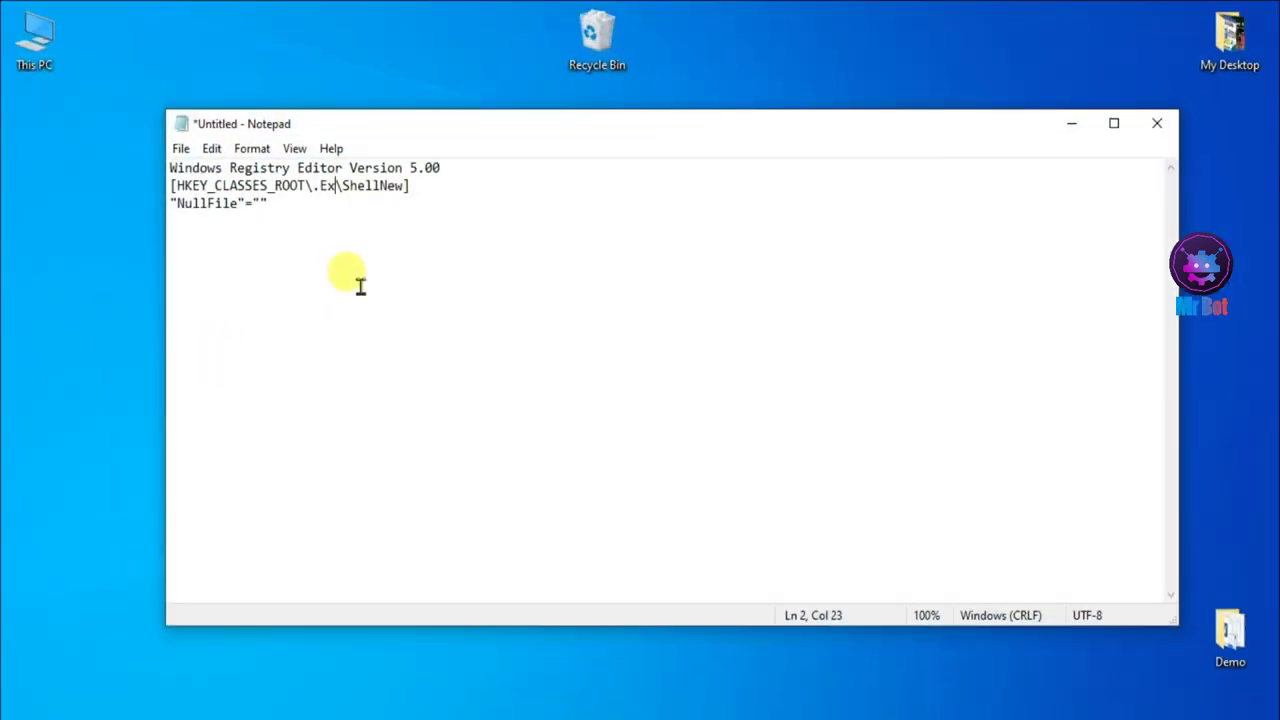
key(BackSpace)
key(BackSpace)
text(ps)
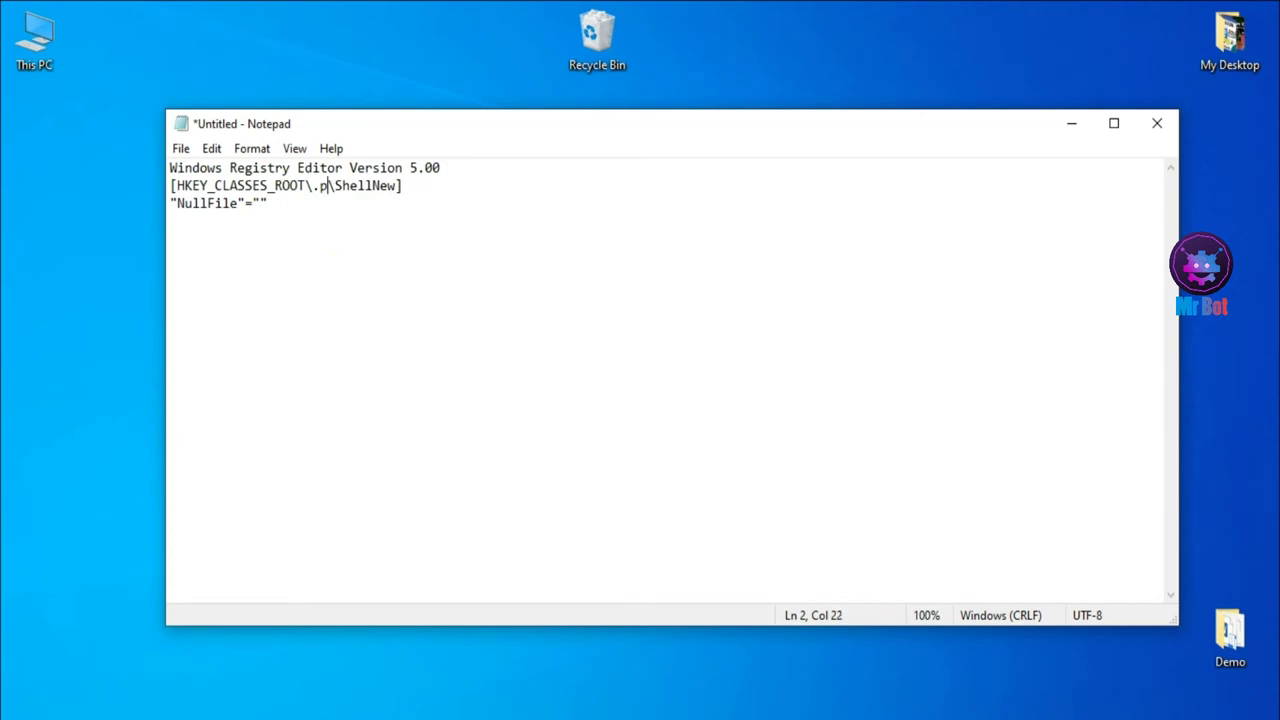
text(d)
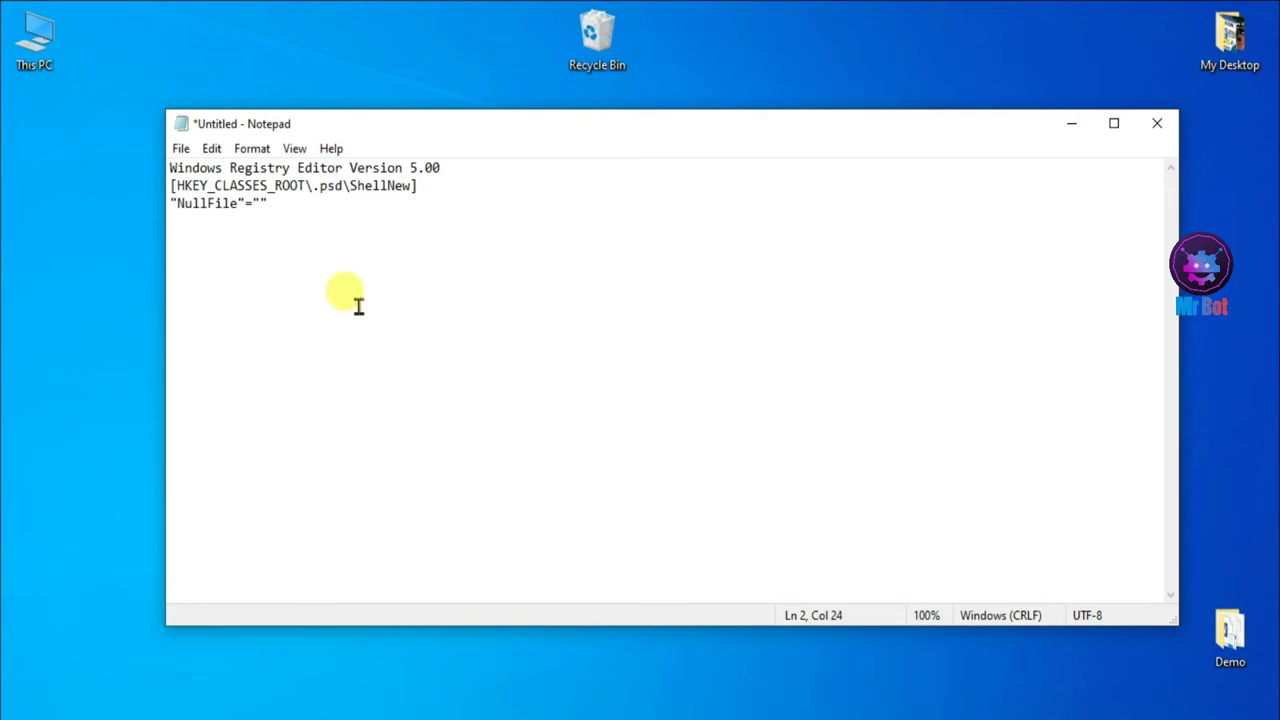
Step: Save the script to the Desktop as extension.reg with the All Files type, and close Notepad
key(ctrl+s)
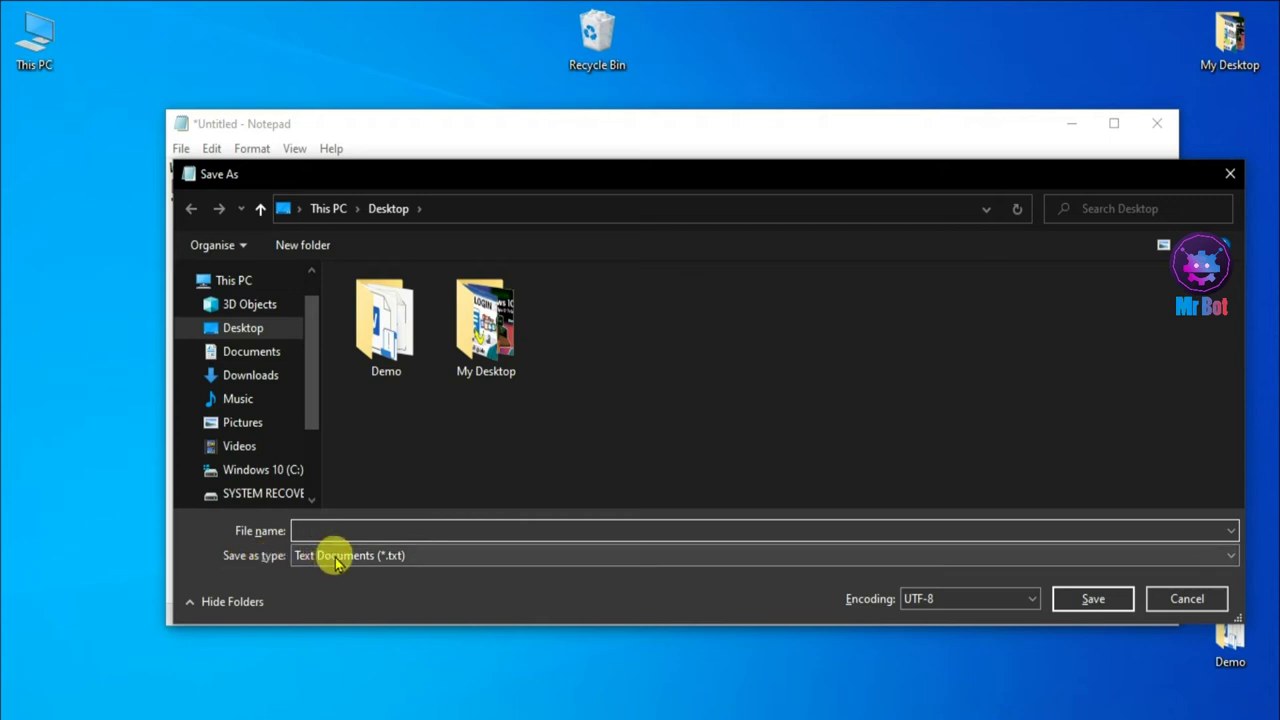
click(366, 555)
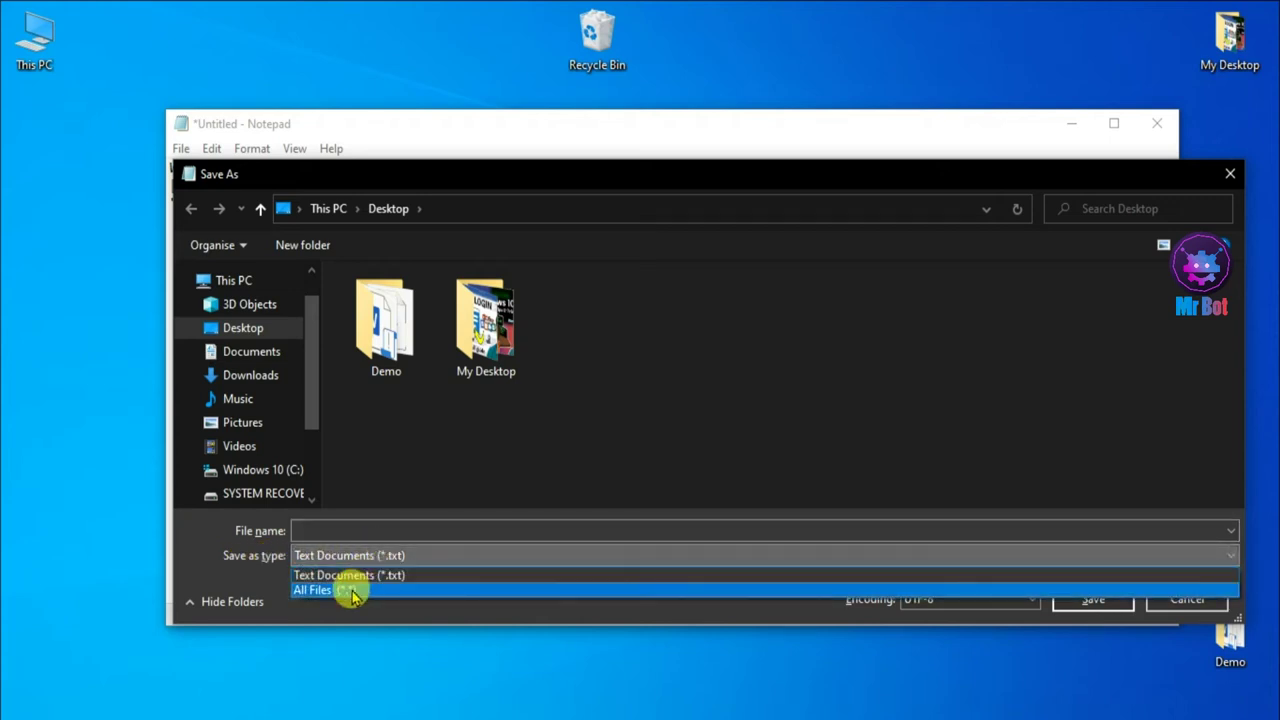
click(350, 591)
click(325, 529)
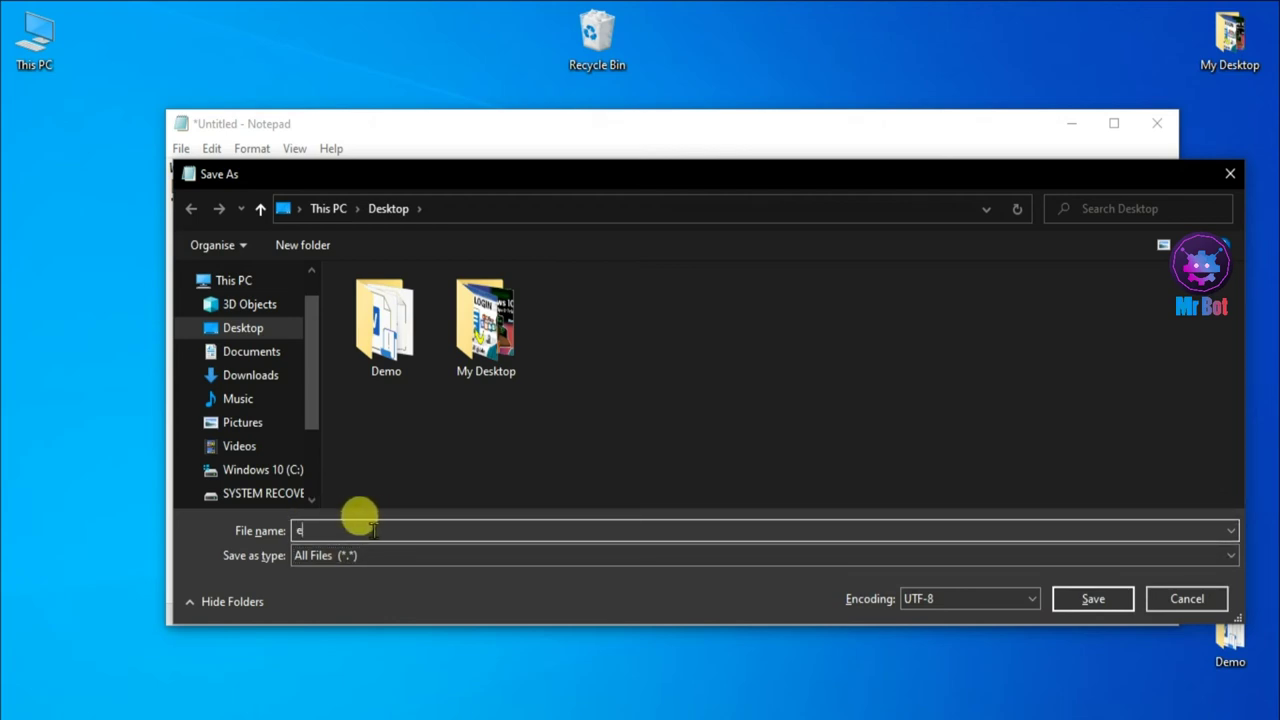
text(extension.reg)
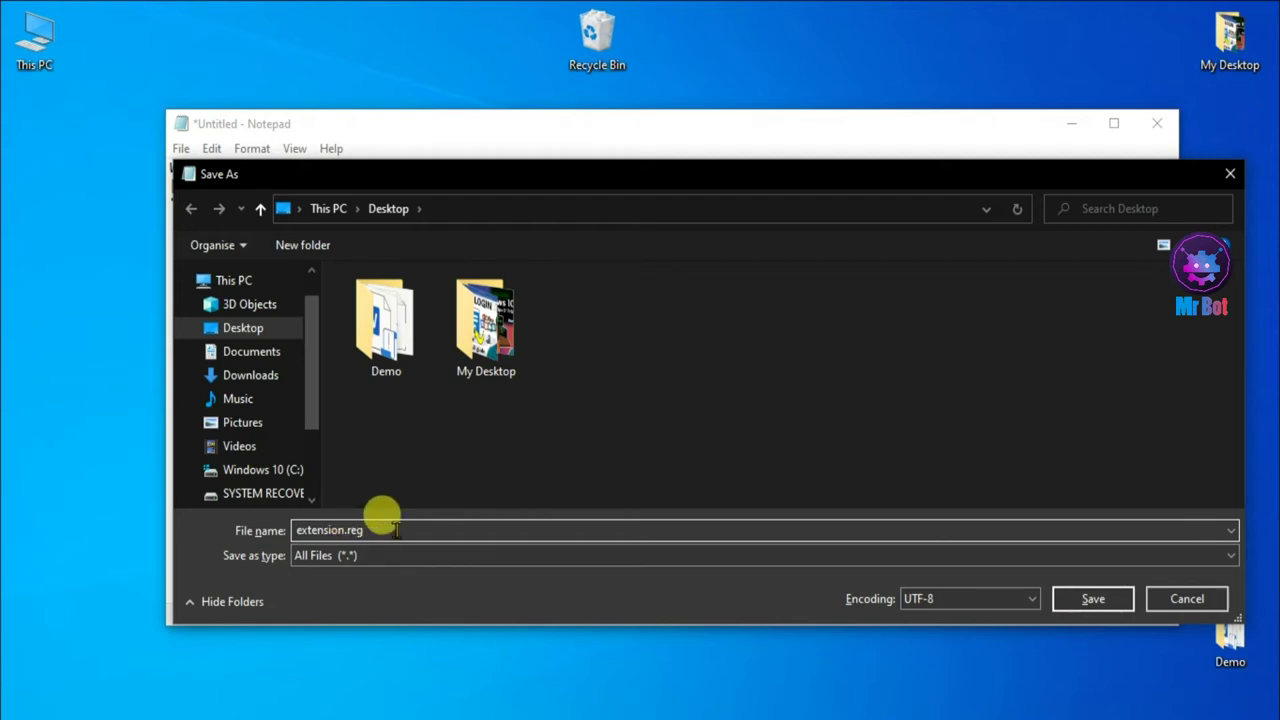
click(1094, 600)
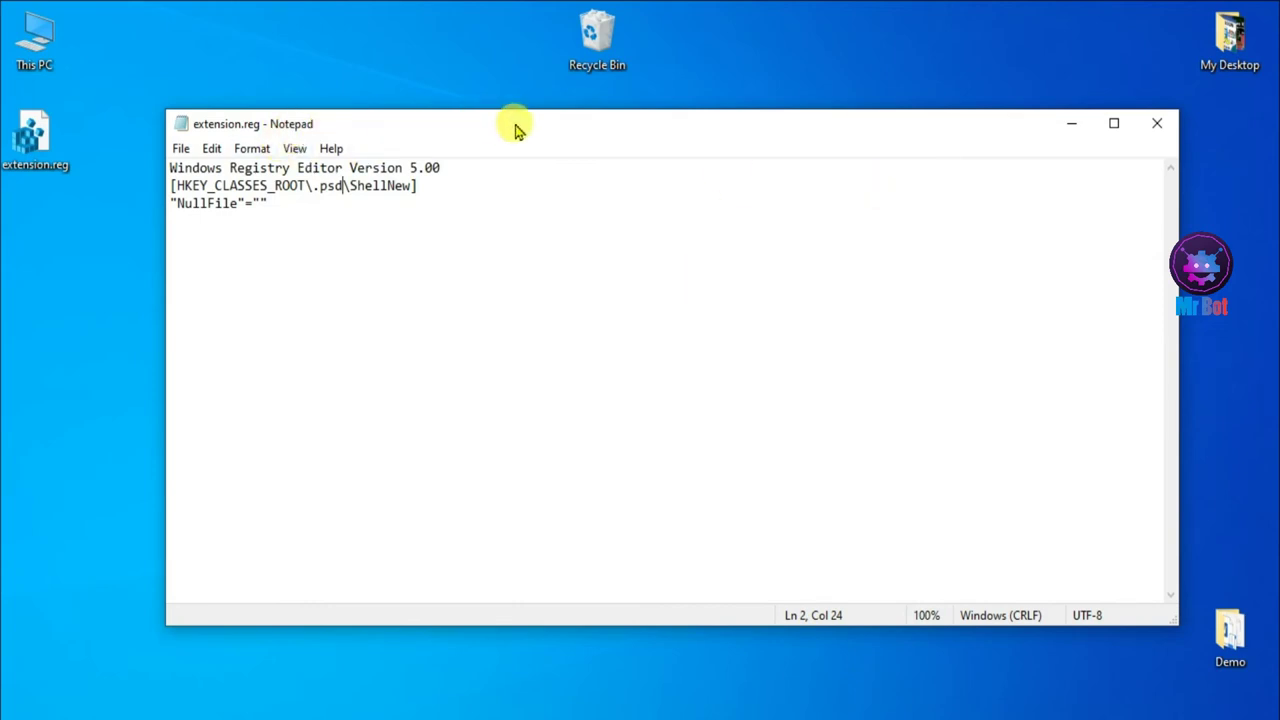
click(1157, 123)
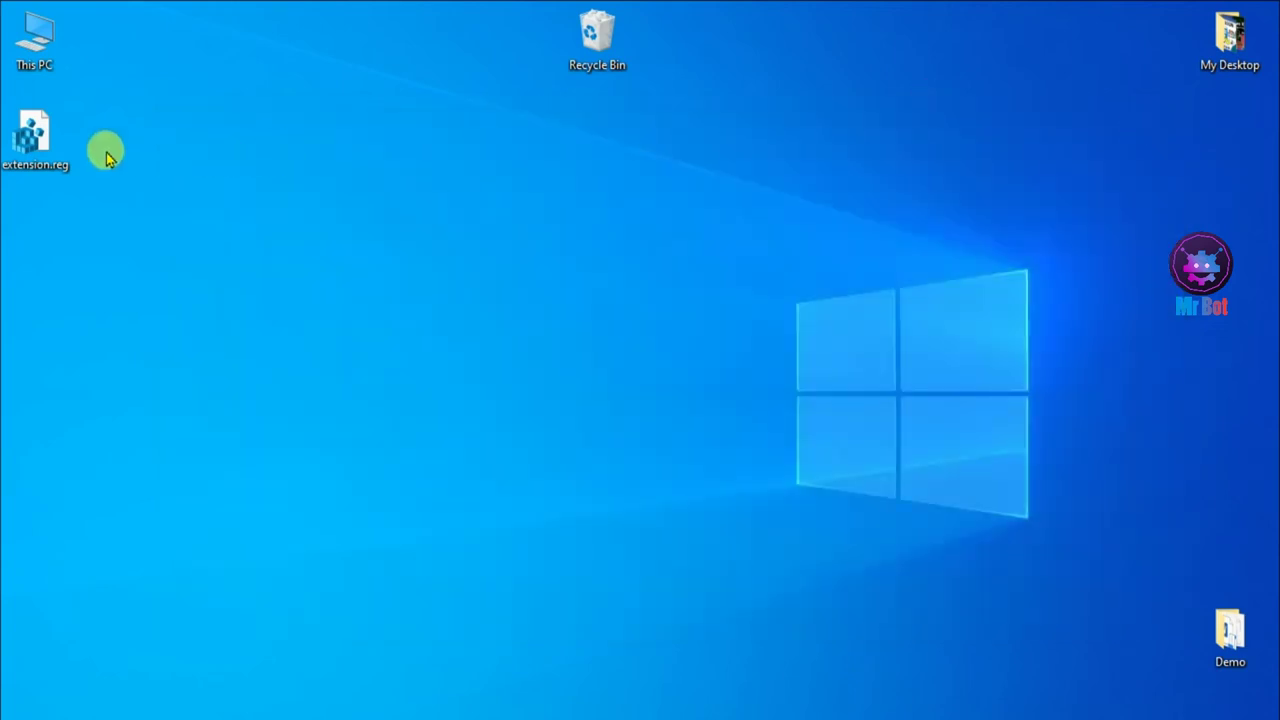
Step: Move extension.reg away from the desktop's edge and check which file types the desktop offers for new items
drag(36, 136, 329, 177)
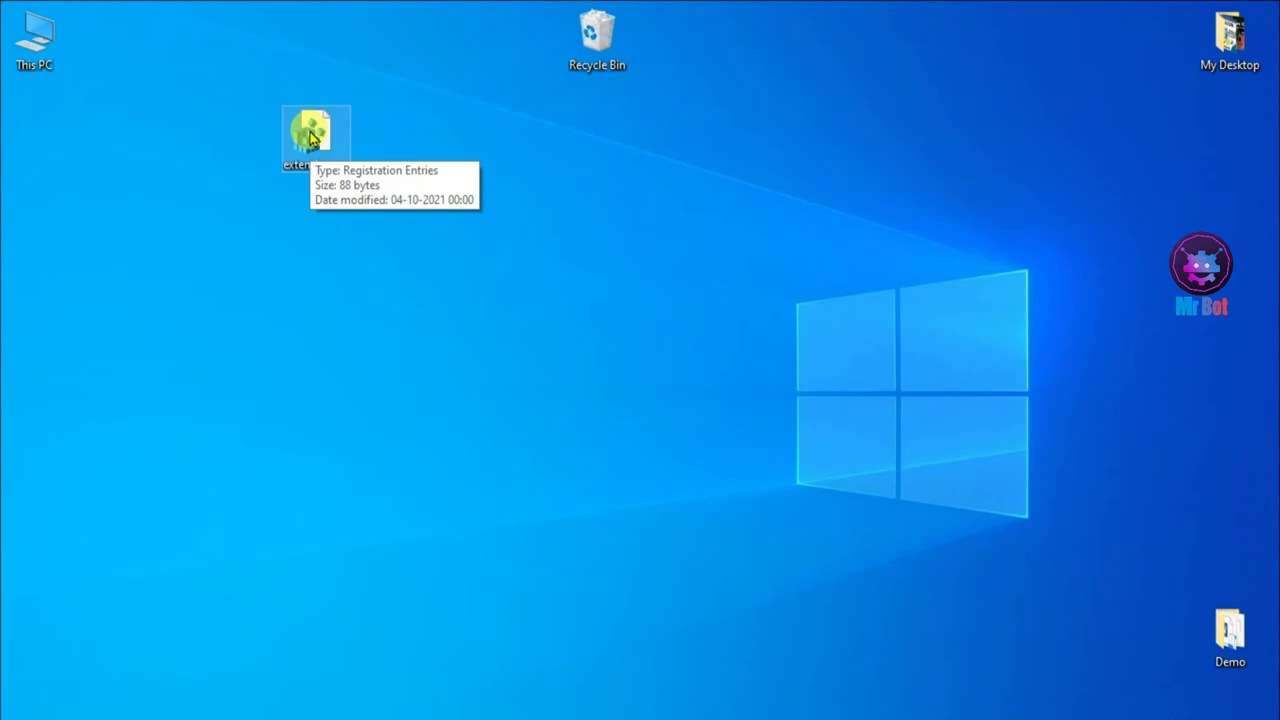
right_click(420, 140)
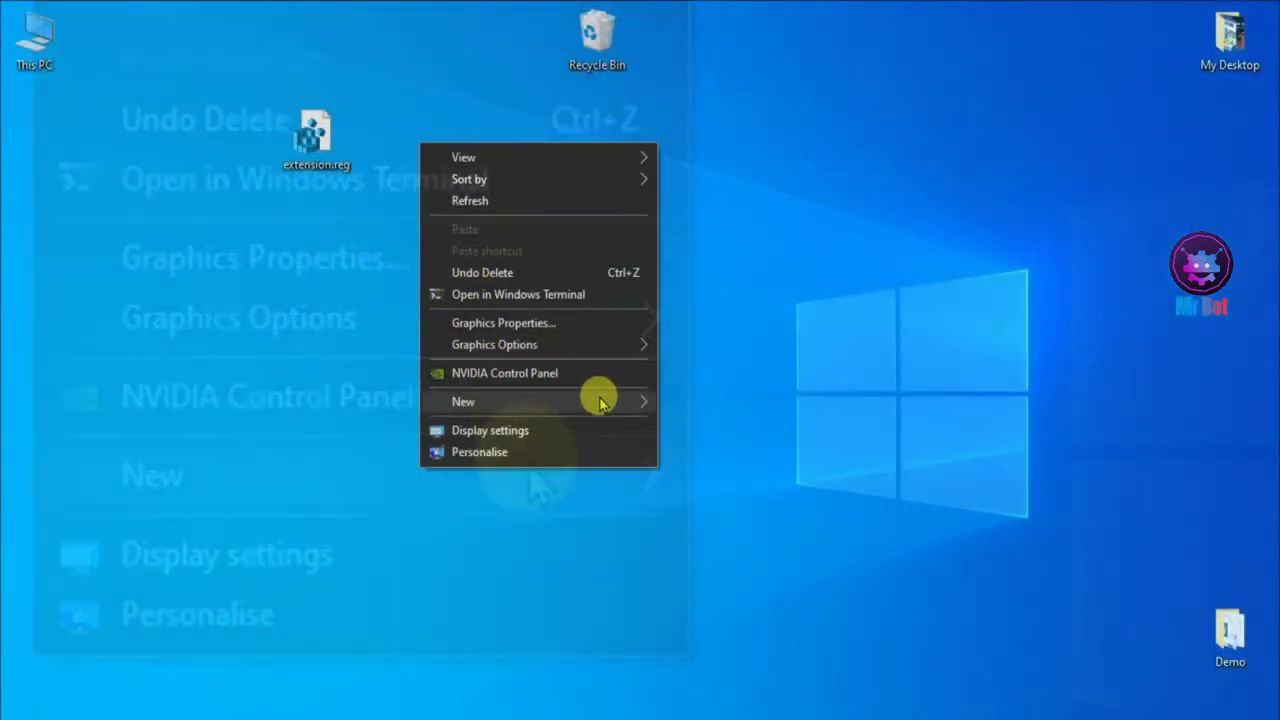
mouse_move(600, 396)
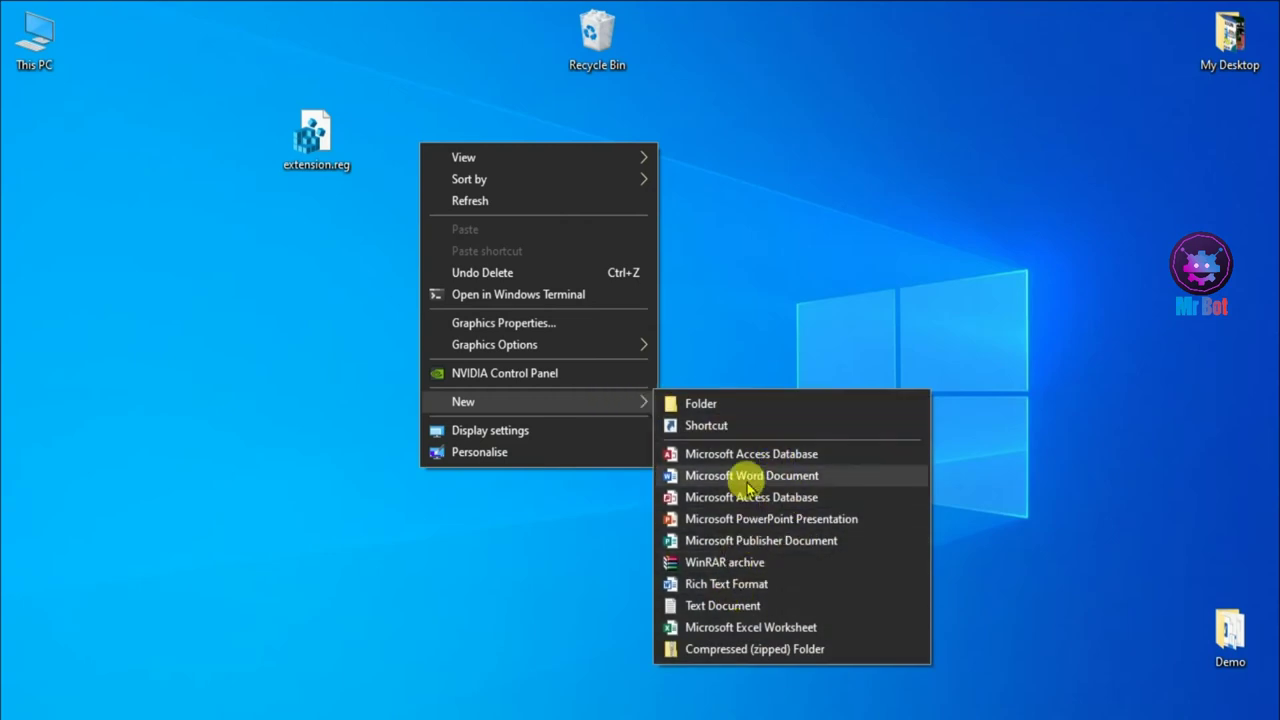
click(790, 194)
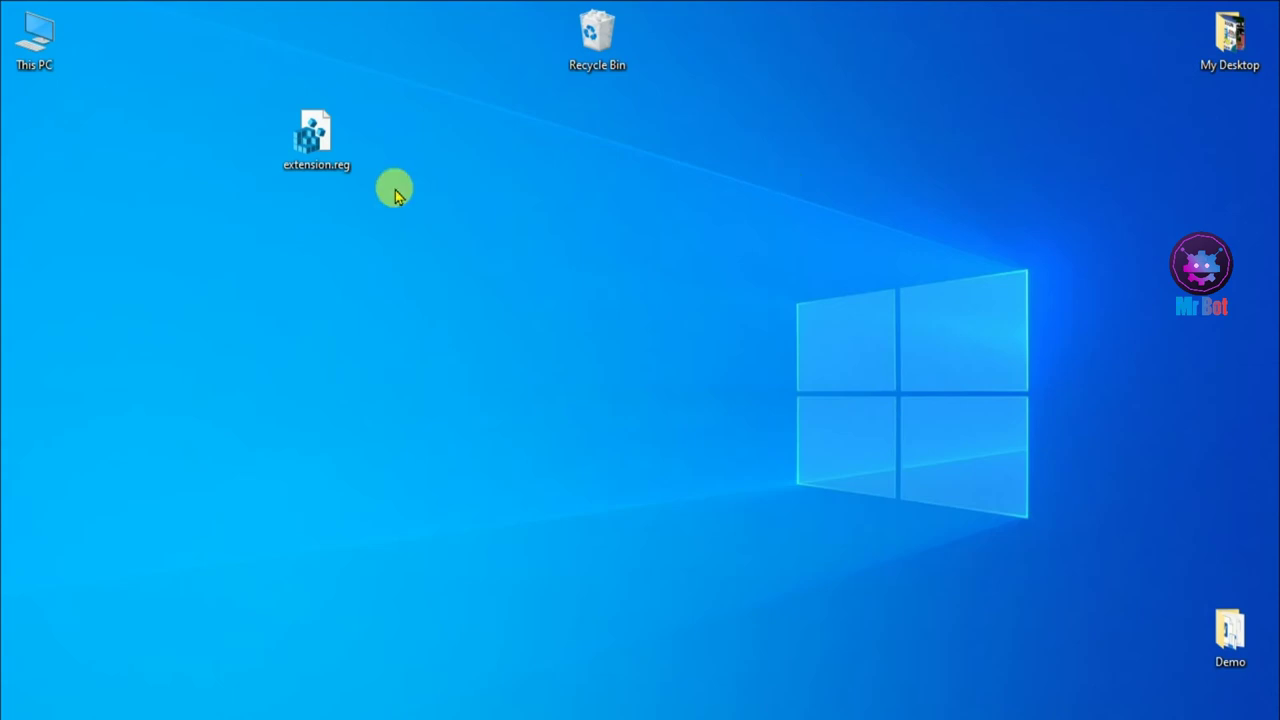
Step: Merge extension.reg into the Windows registry, accepting the permission and warning prompts
double_click(330, 148)
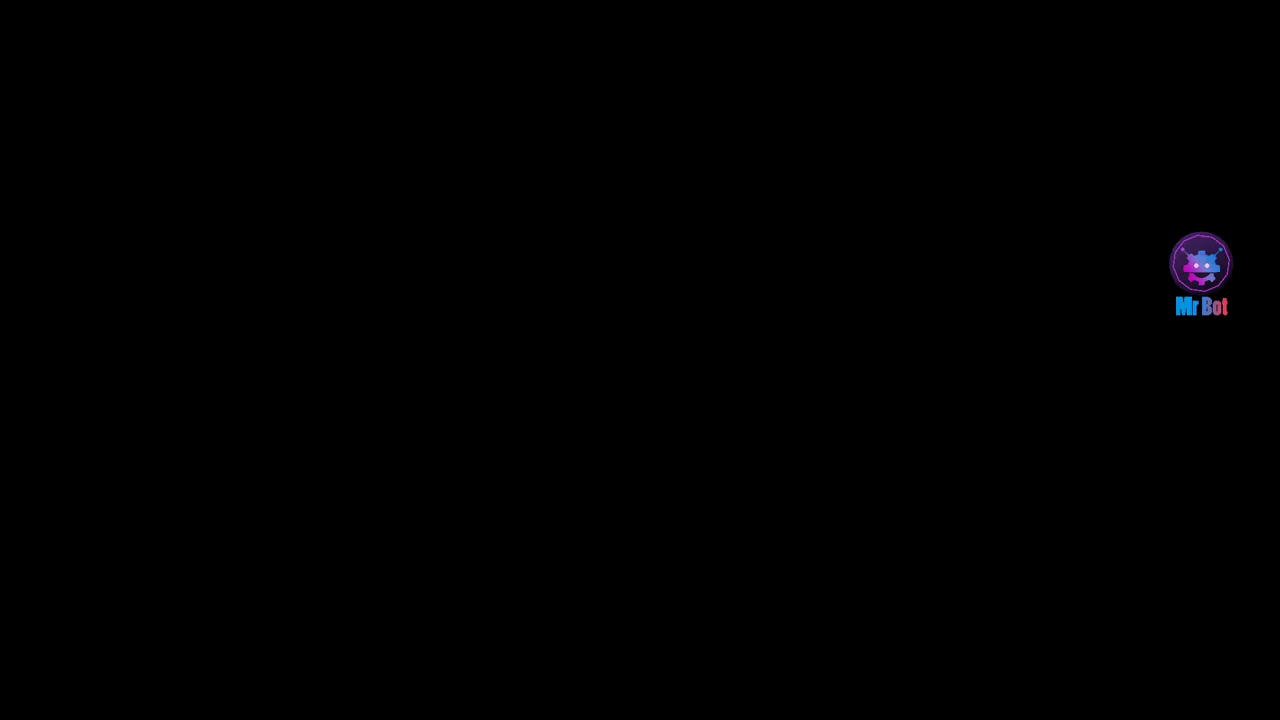
click(557, 498)
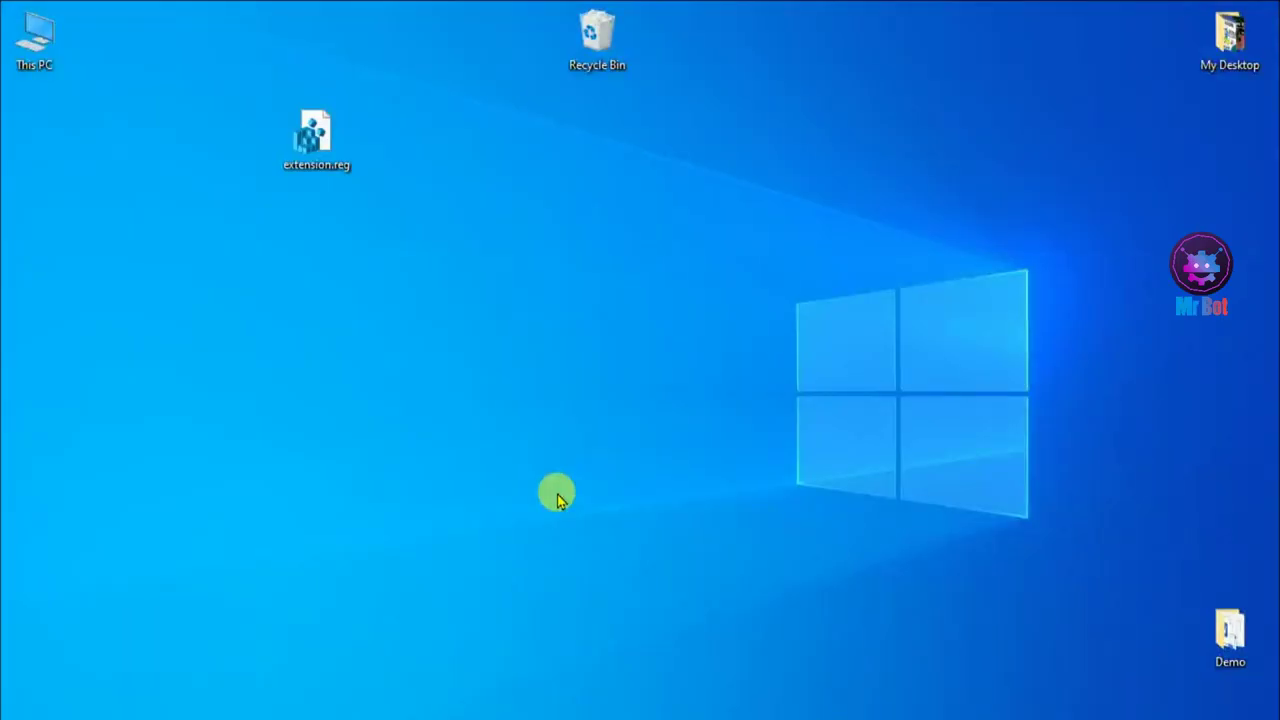
drag(605, 253, 581, 259)
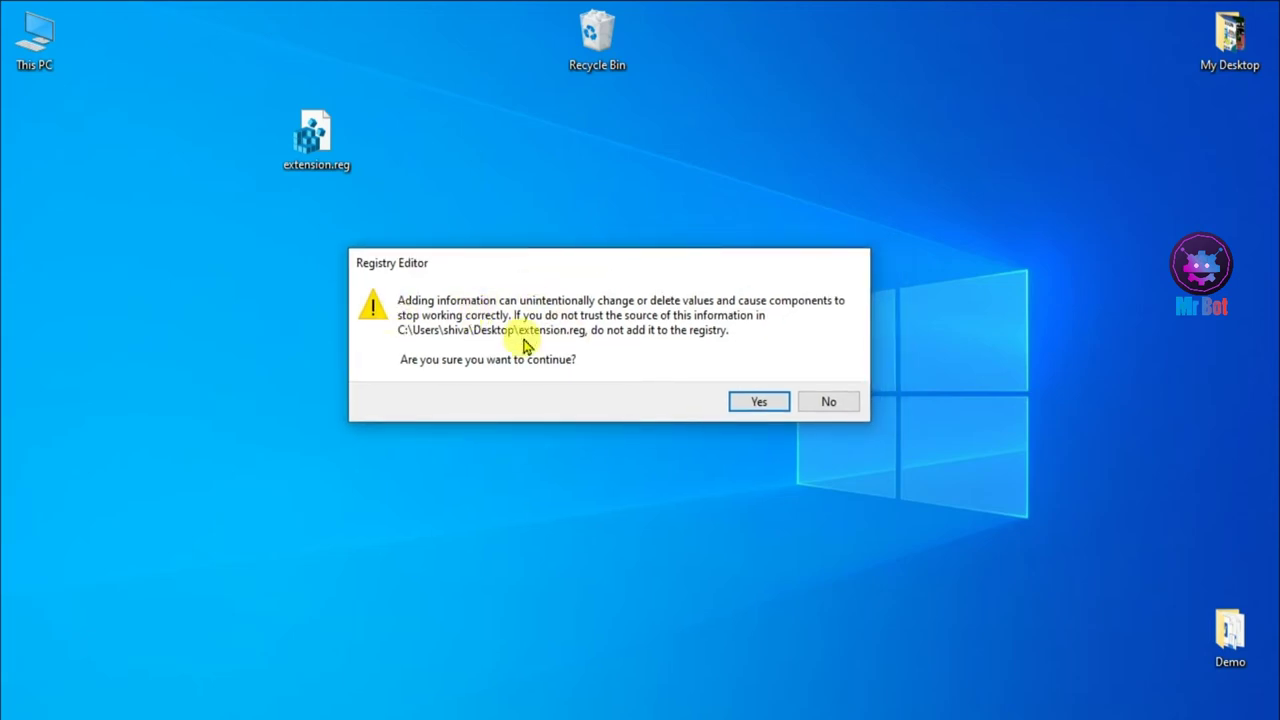
click(756, 403)
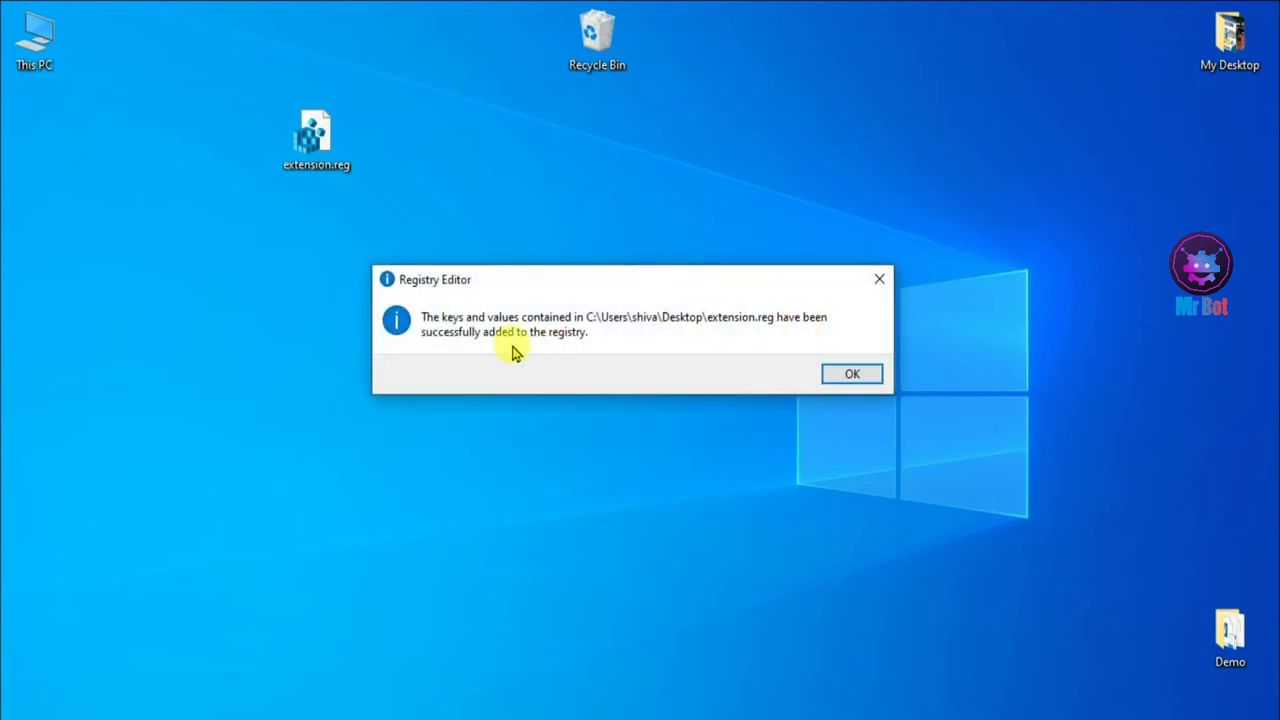
click(851, 375)
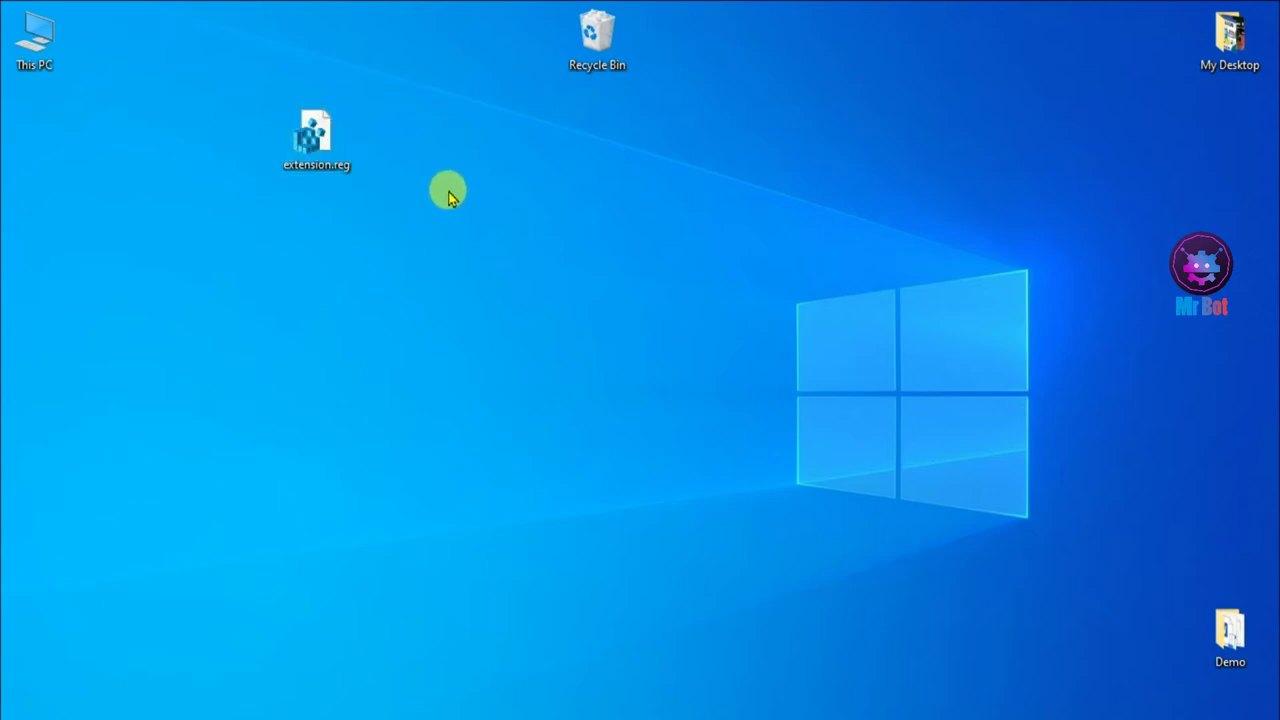
key(Return)
Step: Create a new Adobe Photoshop Image file on the desktop and name it test.psd
right_click(410, 160)
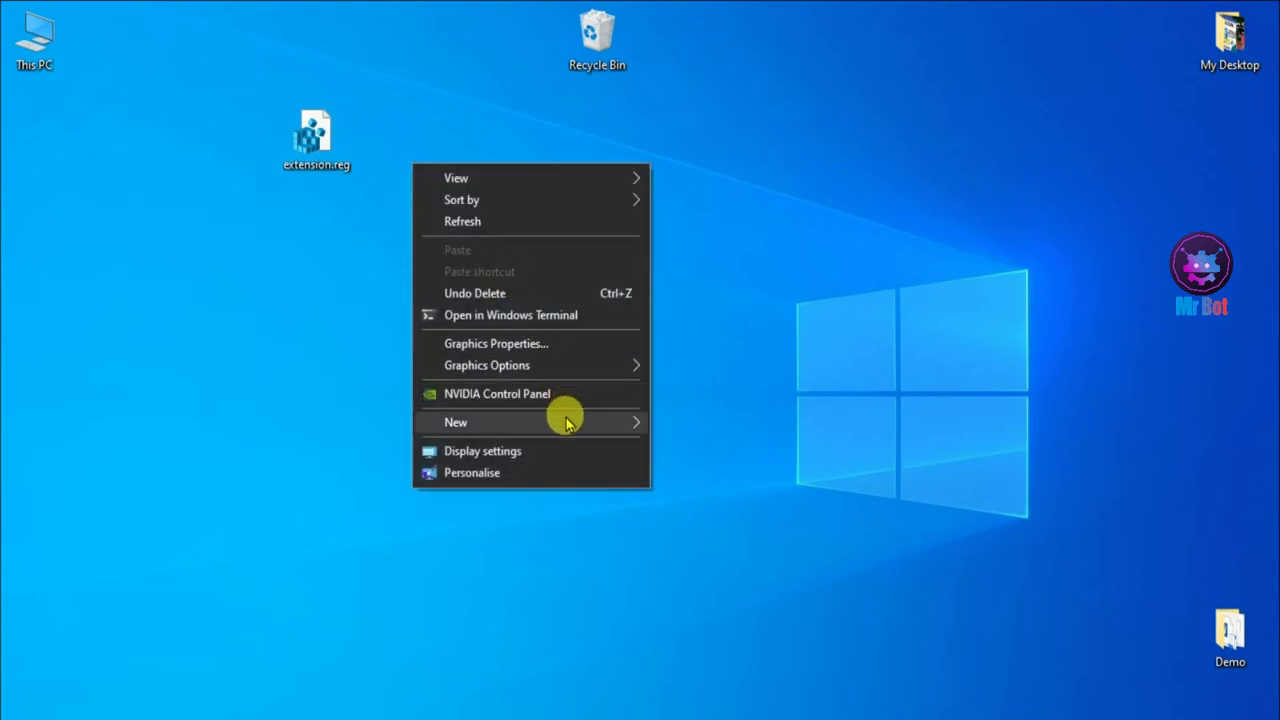
mouse_move(565, 423)
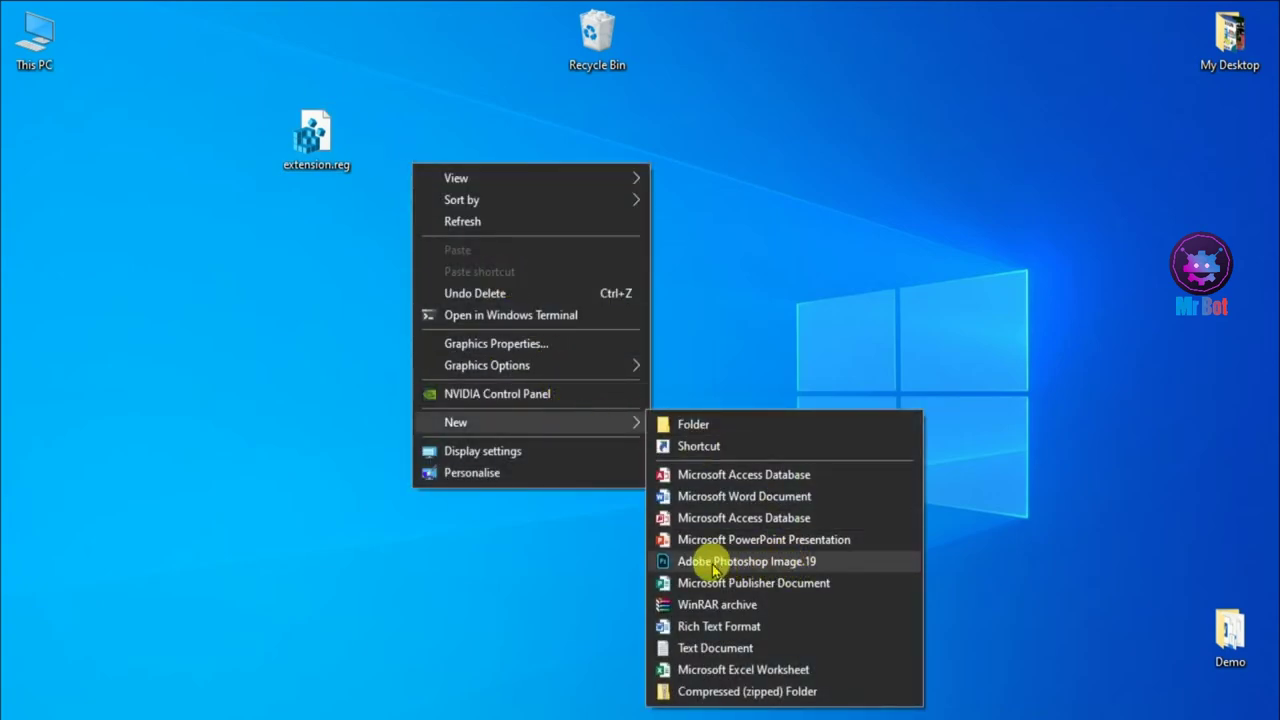
click(797, 566)
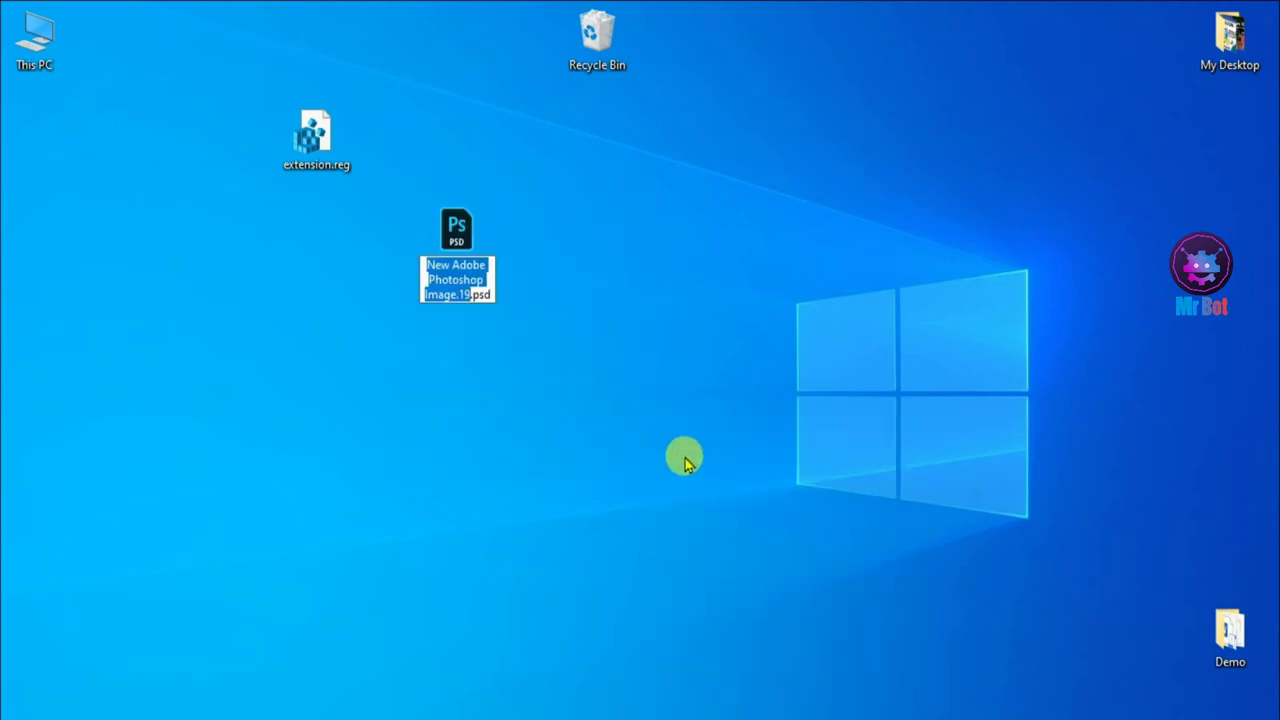
text(tes)
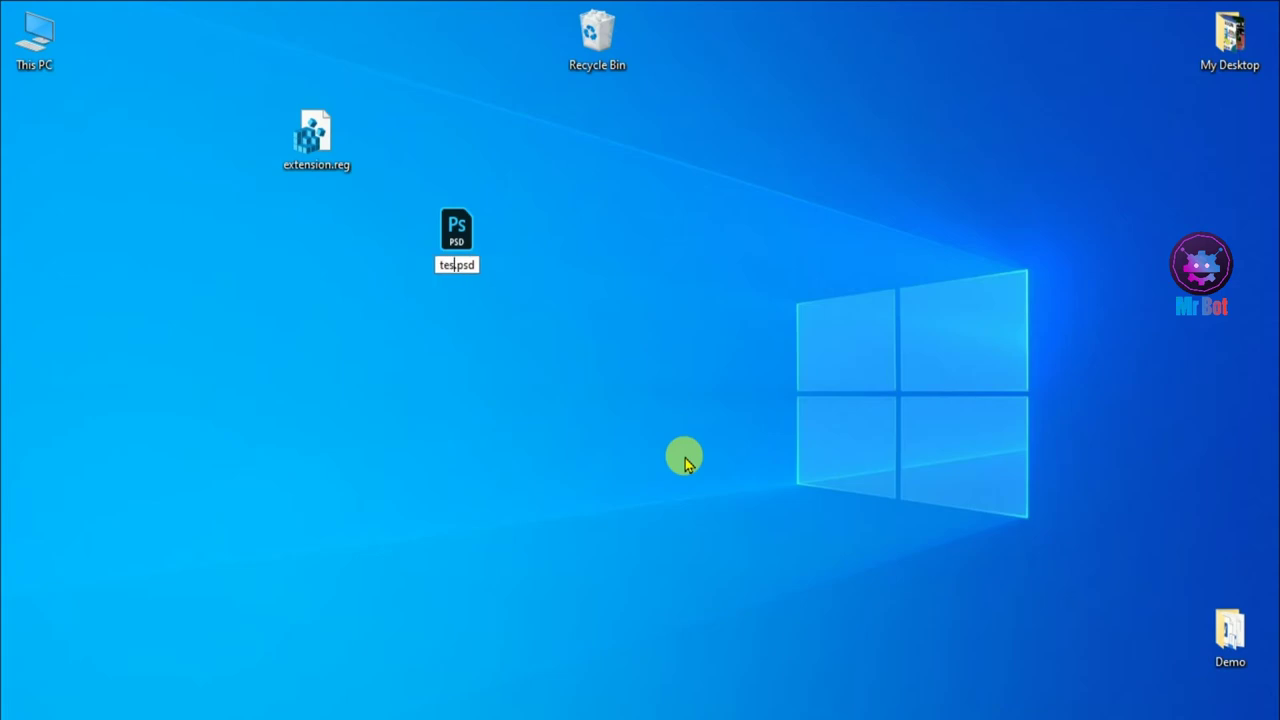
key(Return)
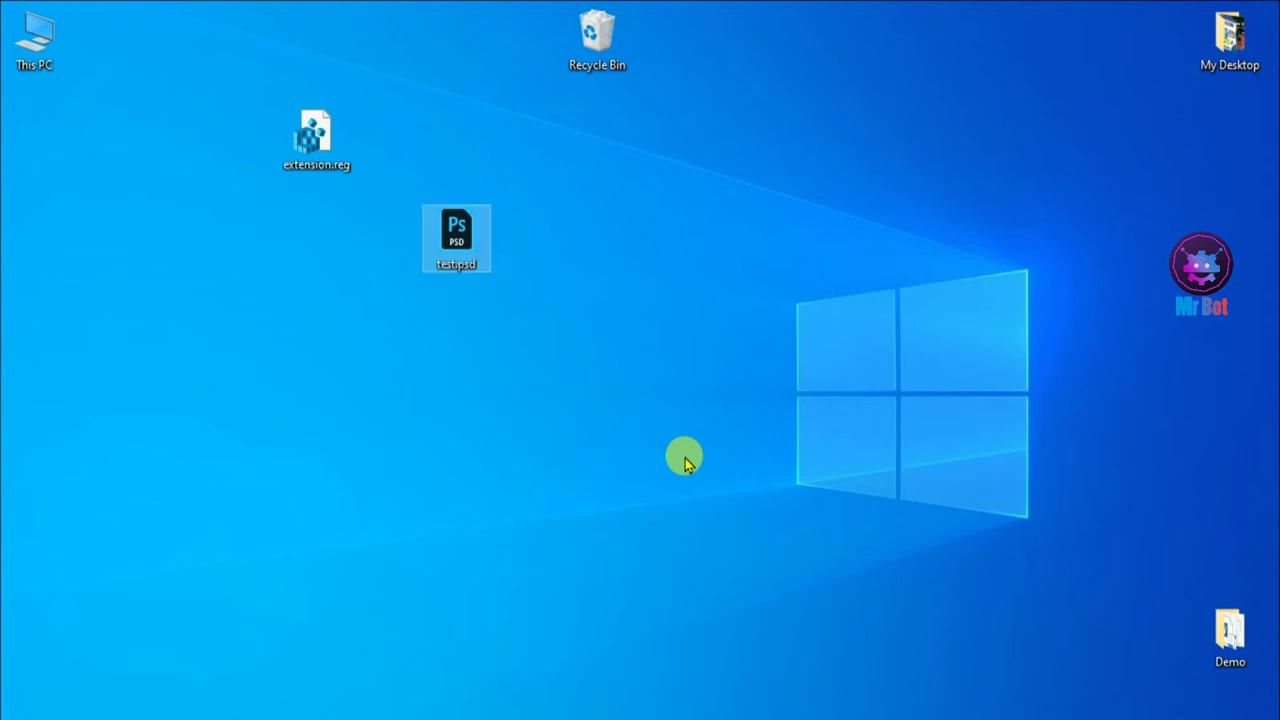
Step: Move test.psd on the desktop to a free spot below and to the right of the Recycle Bin
click(626, 211)
drag(456, 238, 773, 88)
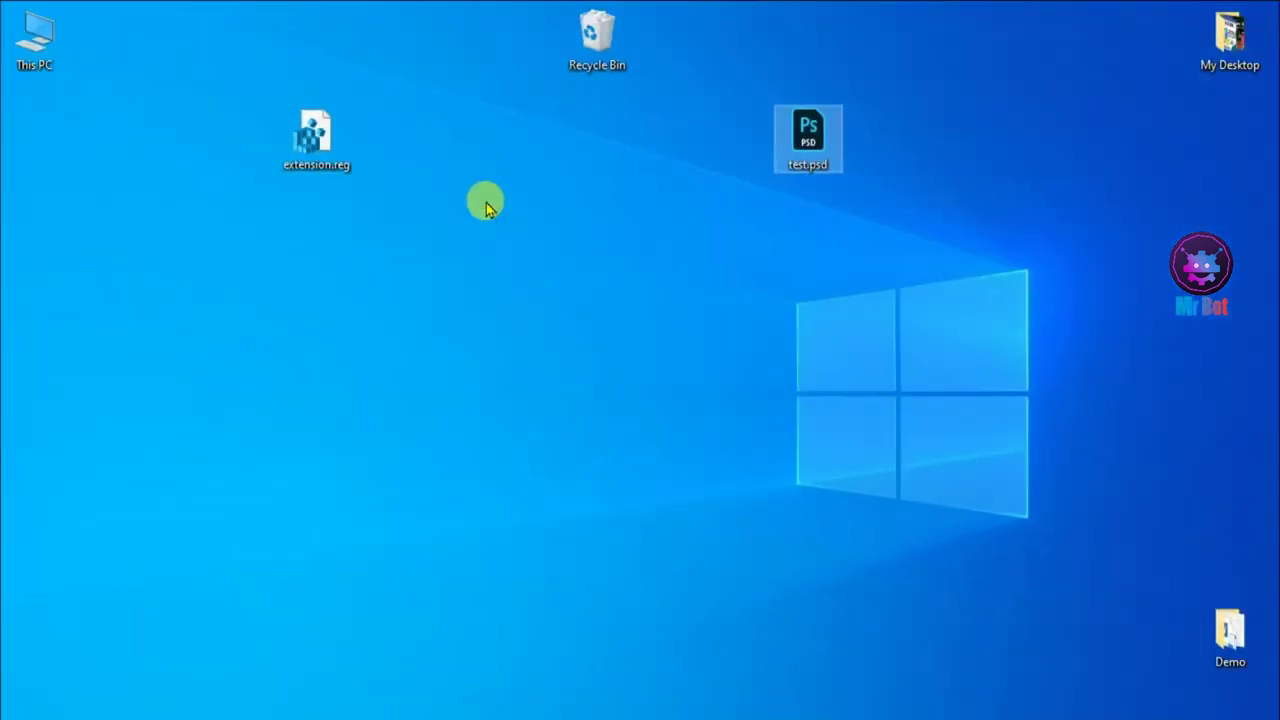
click(487, 207)
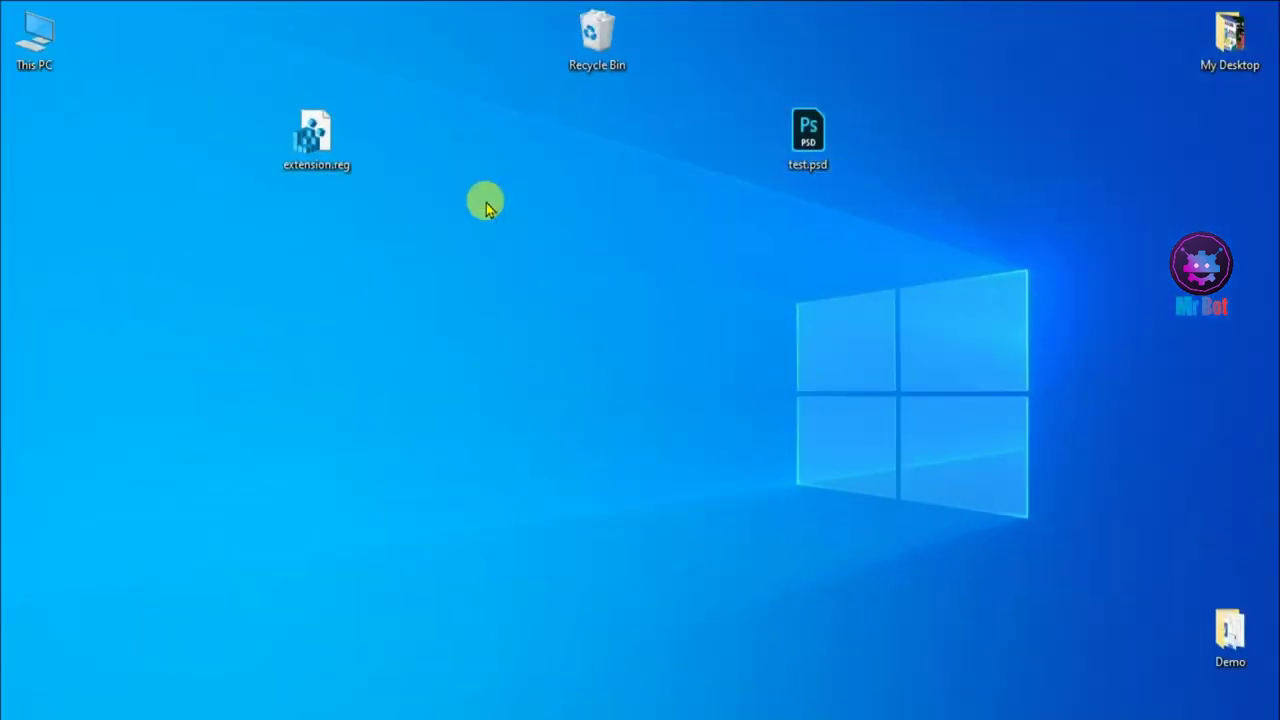
Step: Review the file types the desktop offers for new items, including the Photoshop entry
right_click(487, 204)
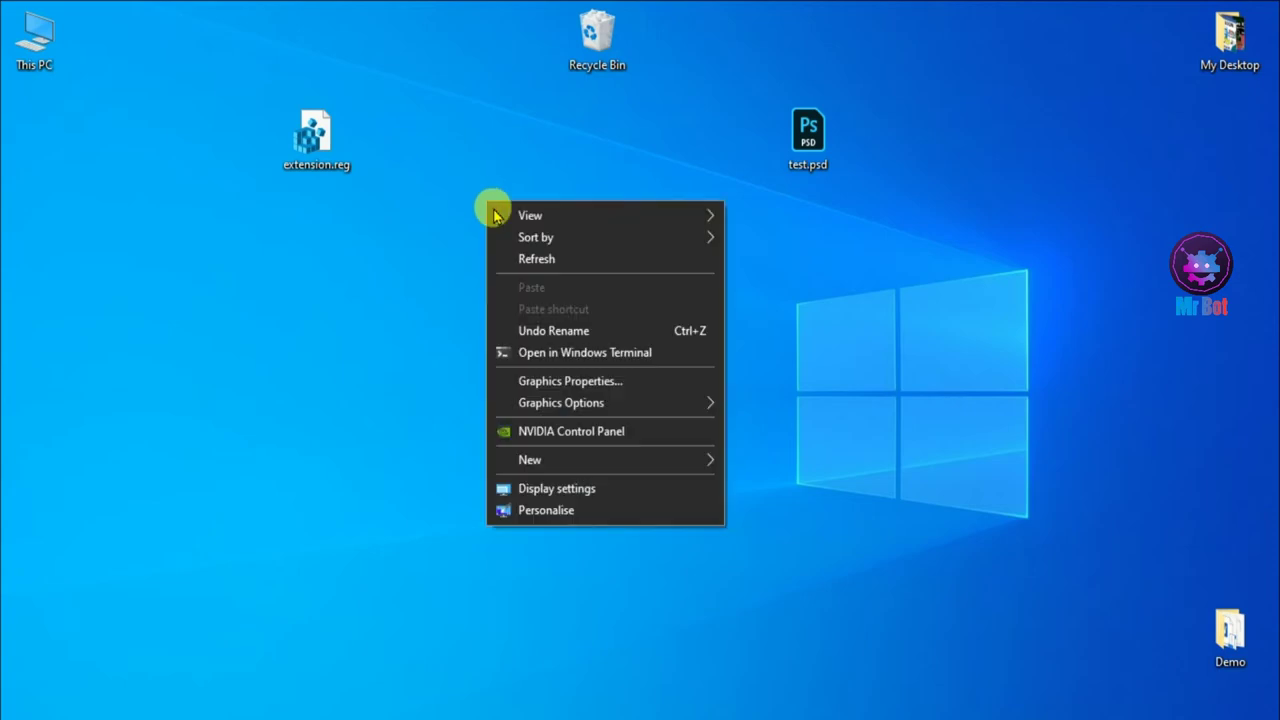
mouse_move(686, 458)
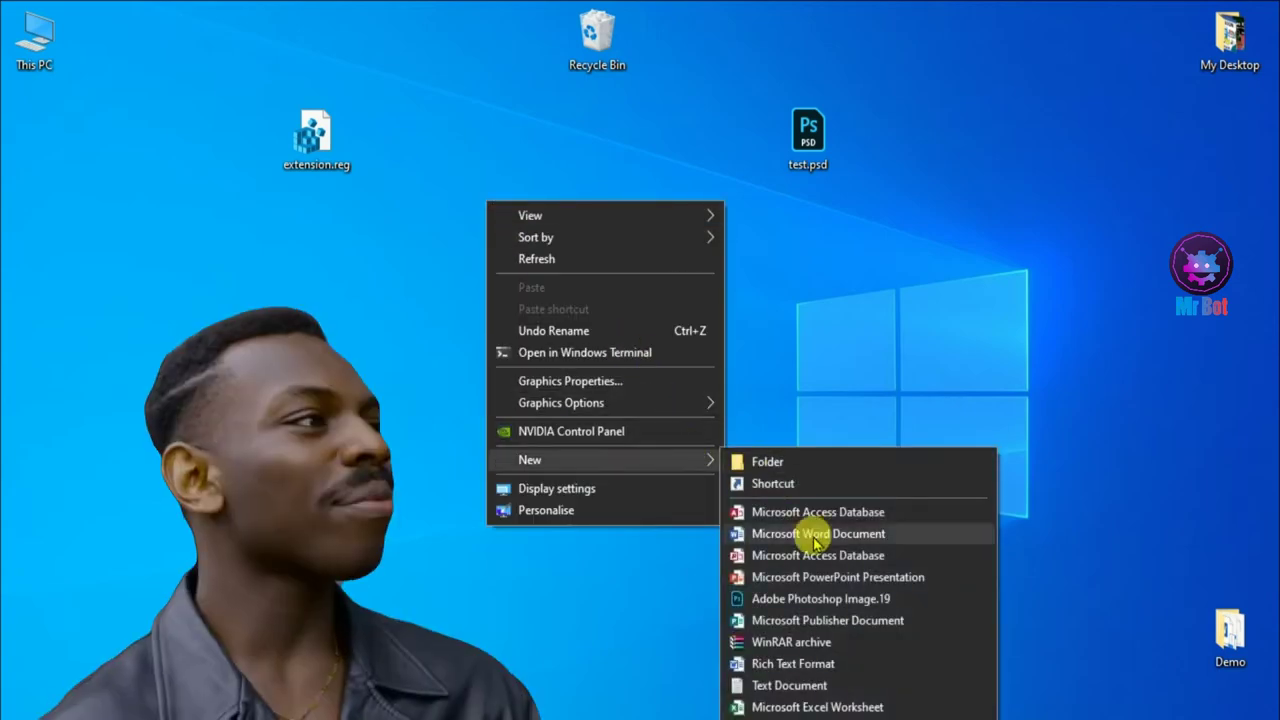
click(782, 350)
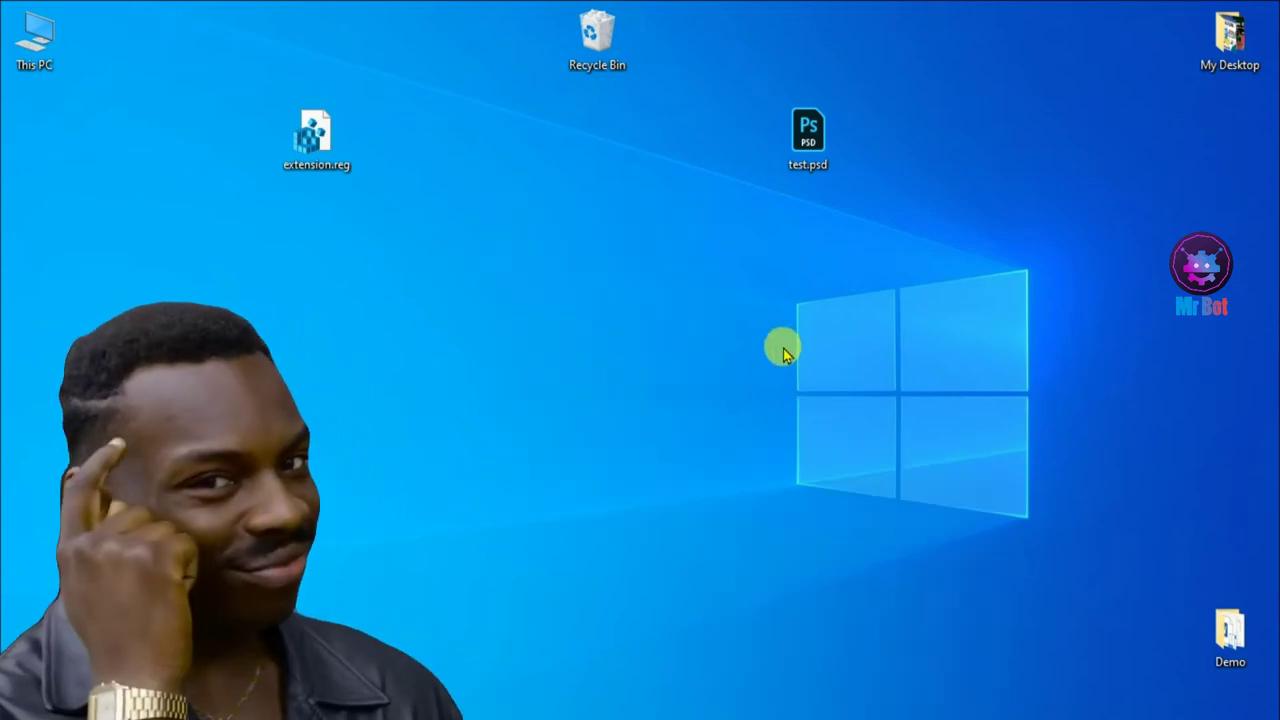
Step: Open extension.reg for editing and duplicate the .psd ShellNew key line and its NullFile line below the existing ones
double_click(308, 122)
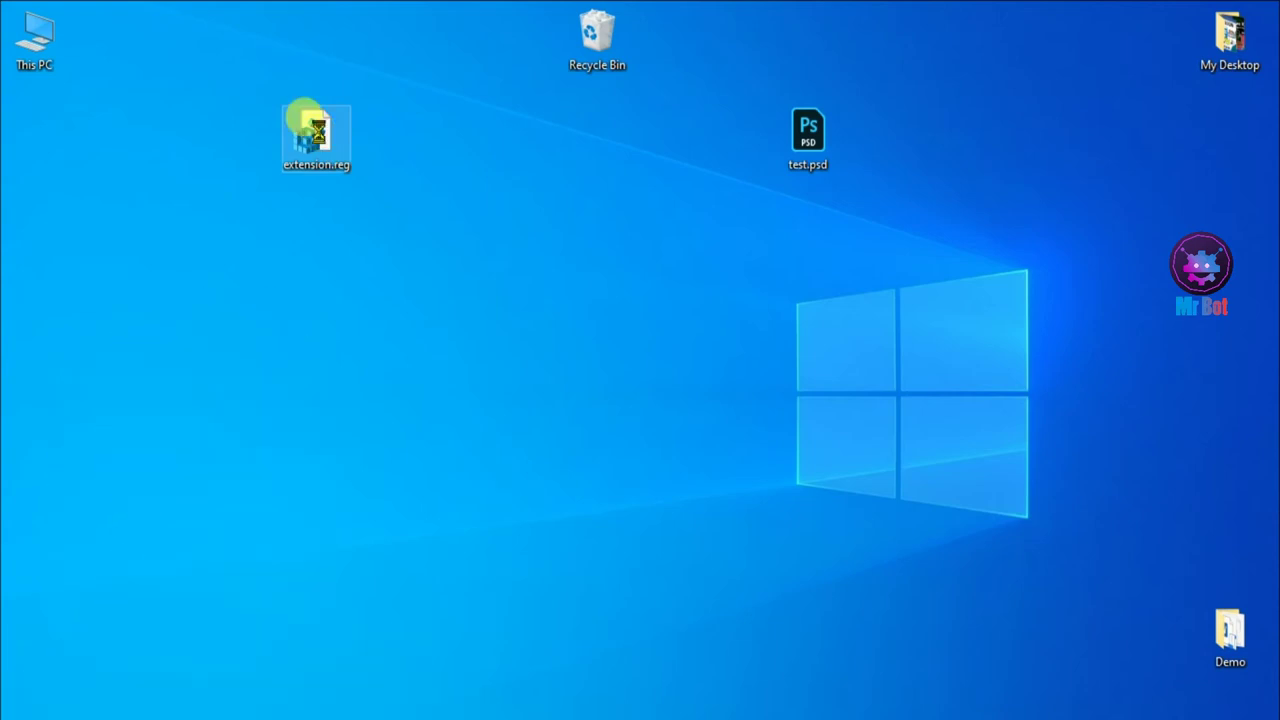
right_click(312, 126)
click(358, 168)
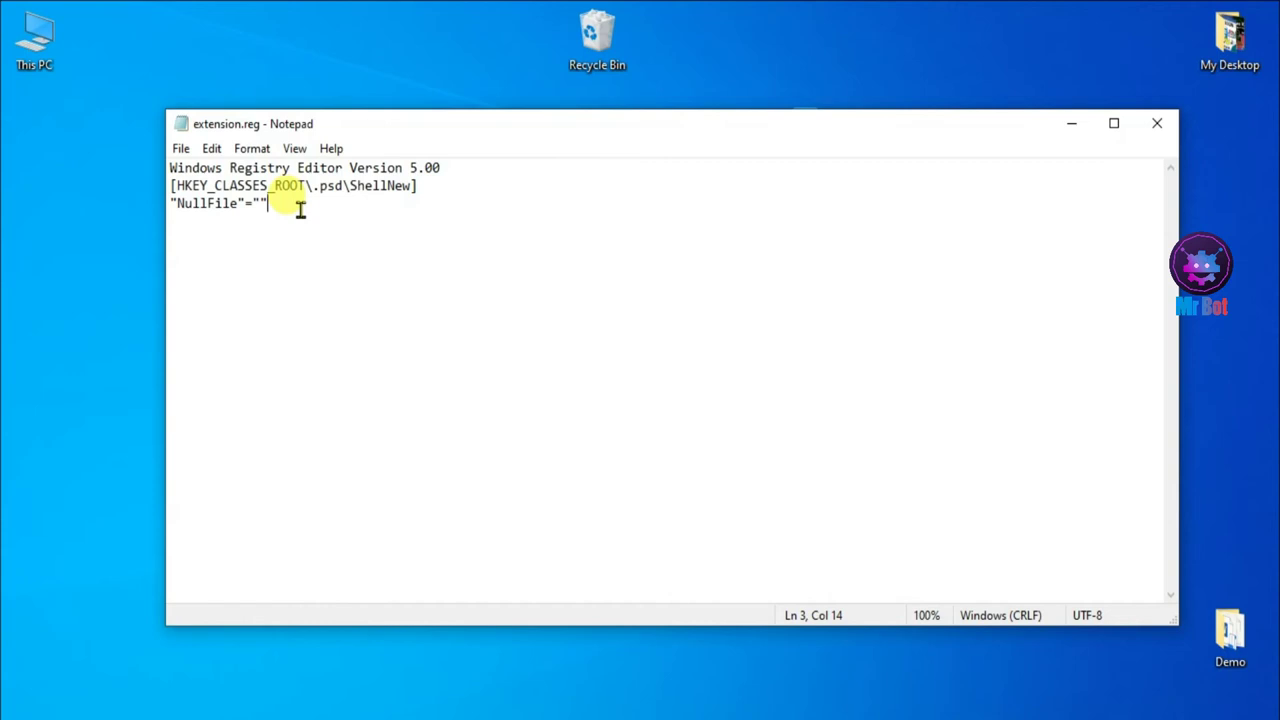
drag(296, 210, 166, 193)
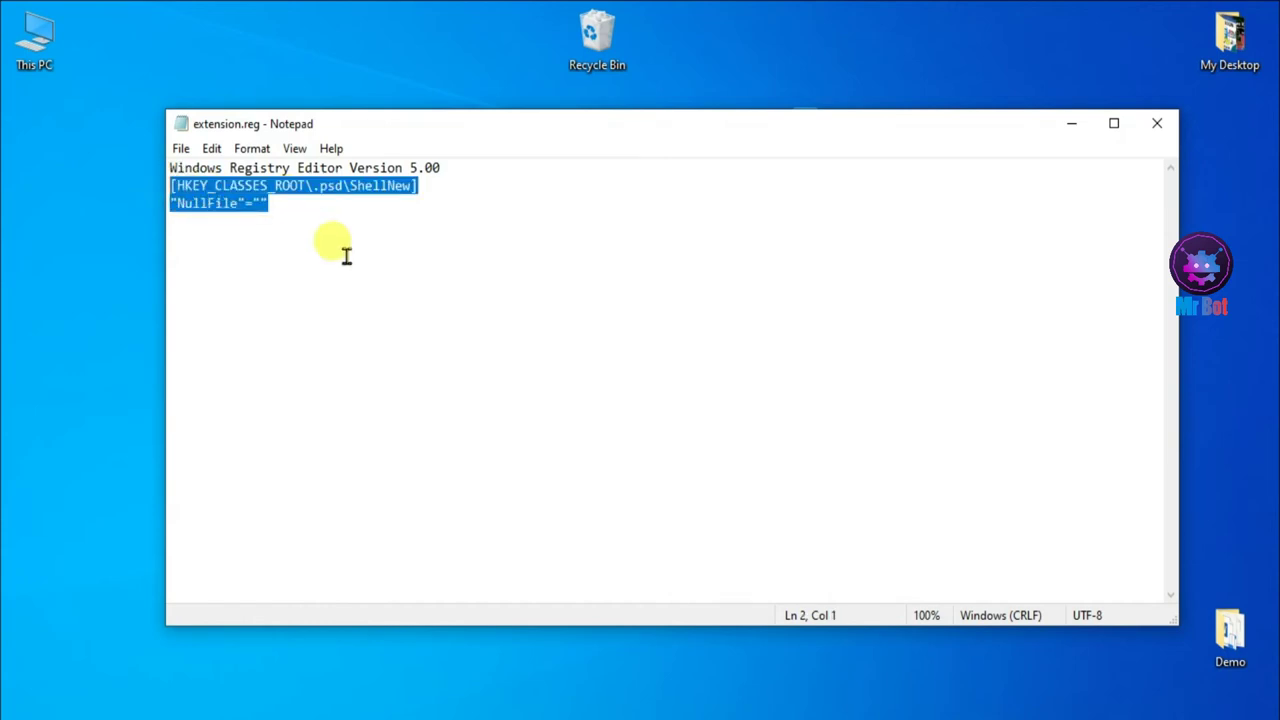
click(294, 210)
key(Return)
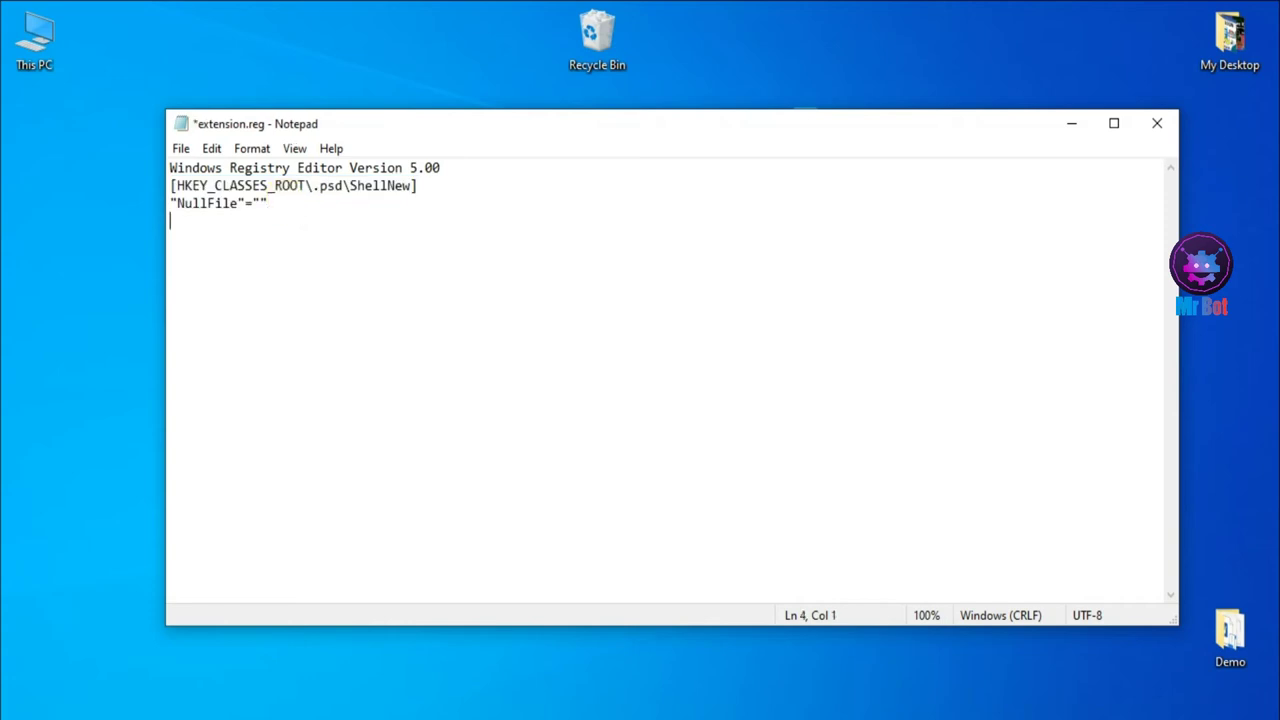
text([HKEY_CLASSES_ROOT\.psd\ShellNew] "NullFile"="")
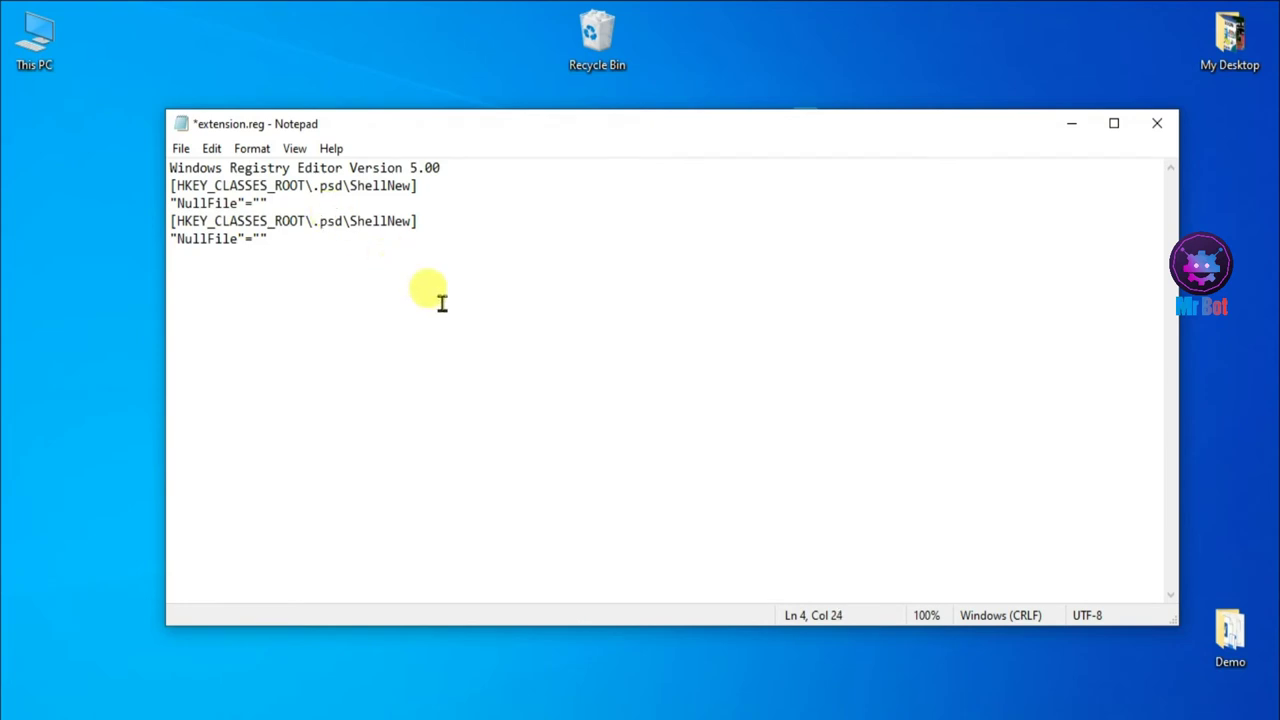
Step: Change the extension in the duplicated ShellNew key to html and save extension.reg
key(BackSpace)
key(BackSpace)
key(BackSpace)
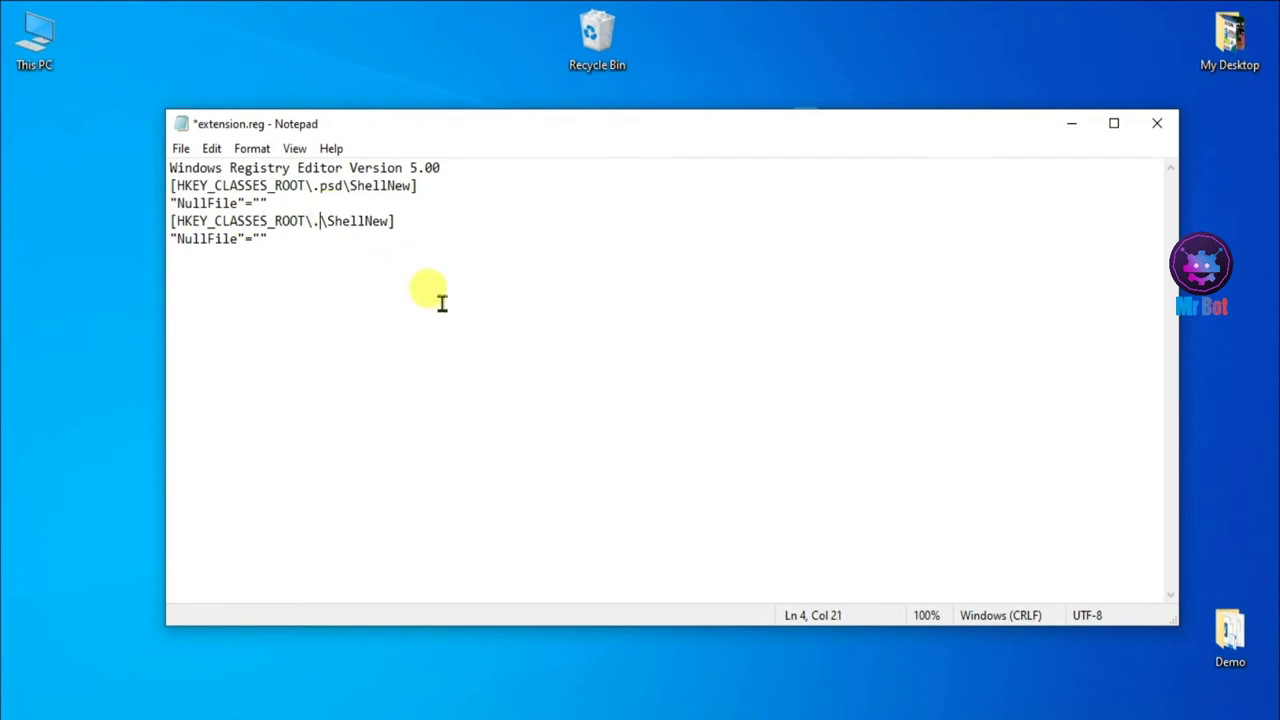
text(html)
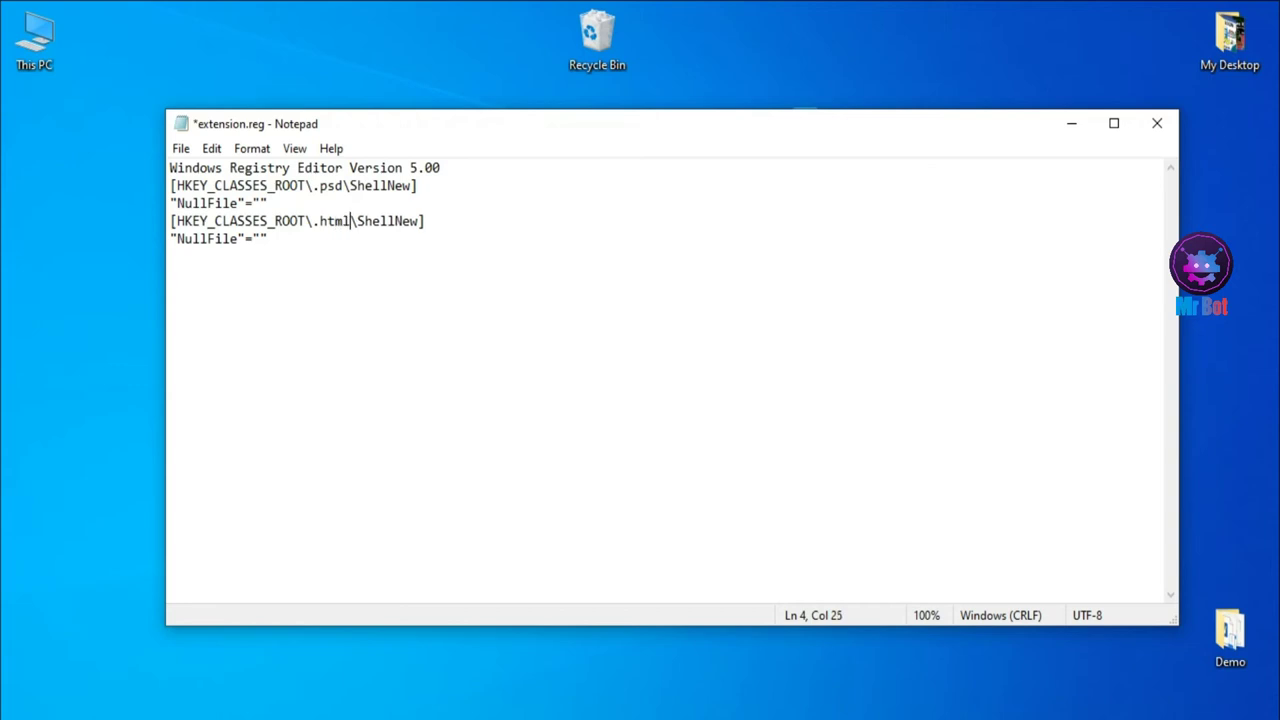
key(ctrl+s)
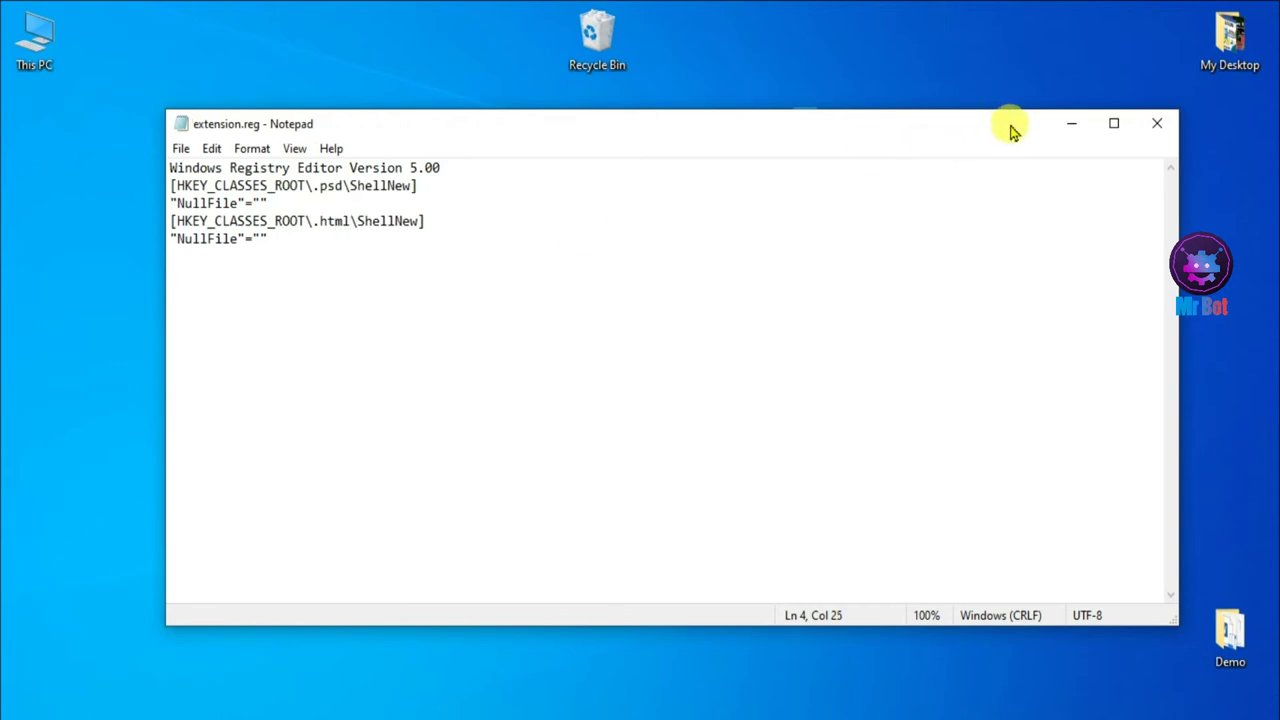
Step: Move the Notepad window off the desktop icons and merge extension.reg into the registry, accepting the prompts
drag(1010, 130, 423, 294)
double_click(318, 136)
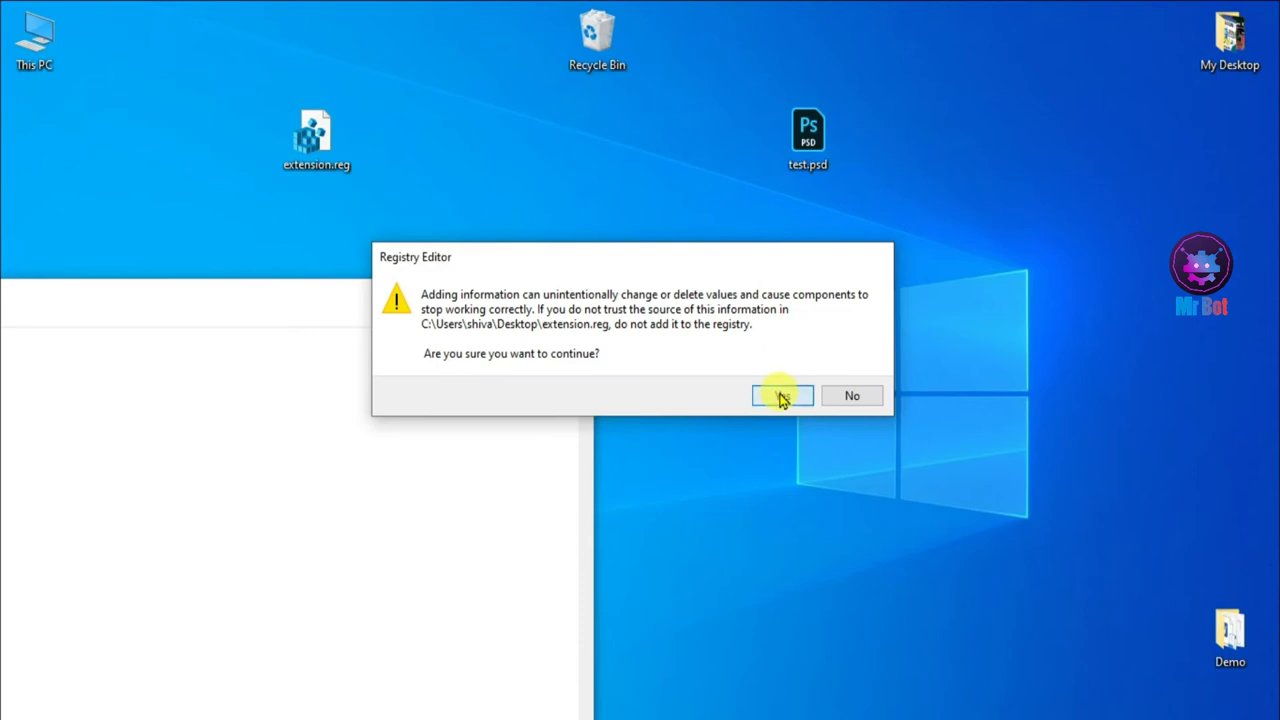
click(782, 396)
click(852, 375)
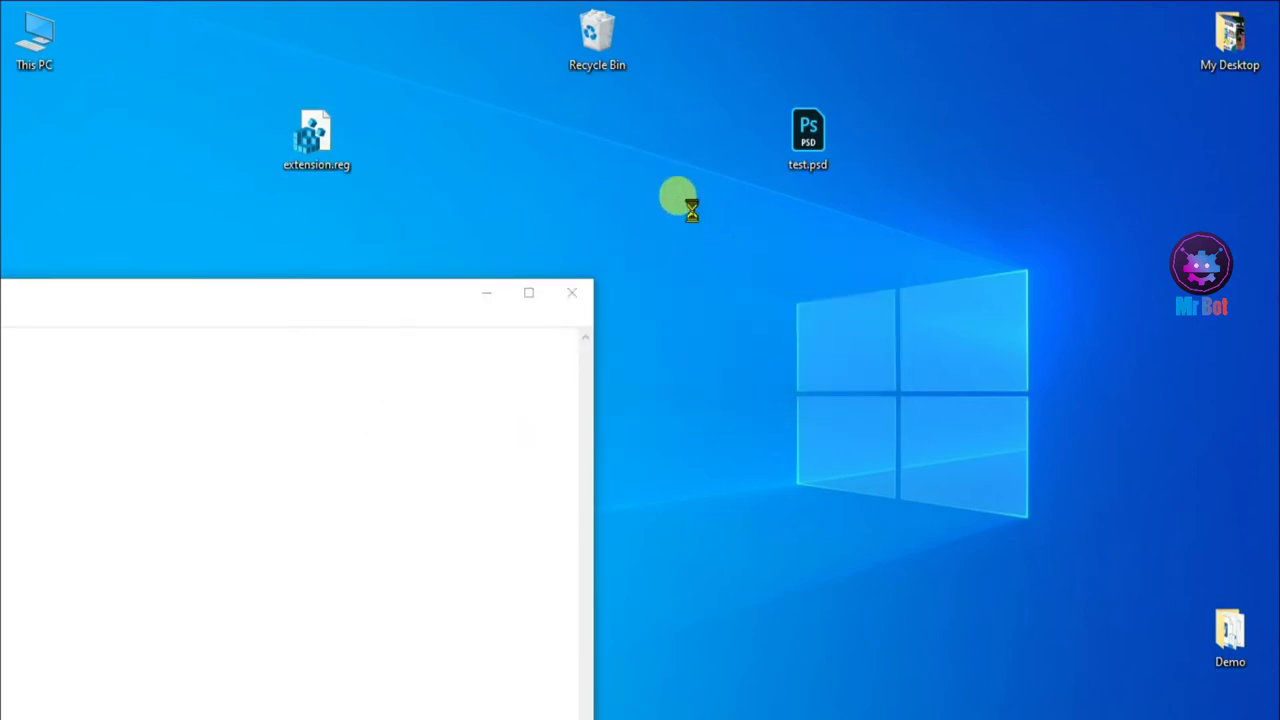
Step: Check the file types the desktop offers for new items for an HTML entry, minimizing the extension.reg window in between
right_click(686, 202)
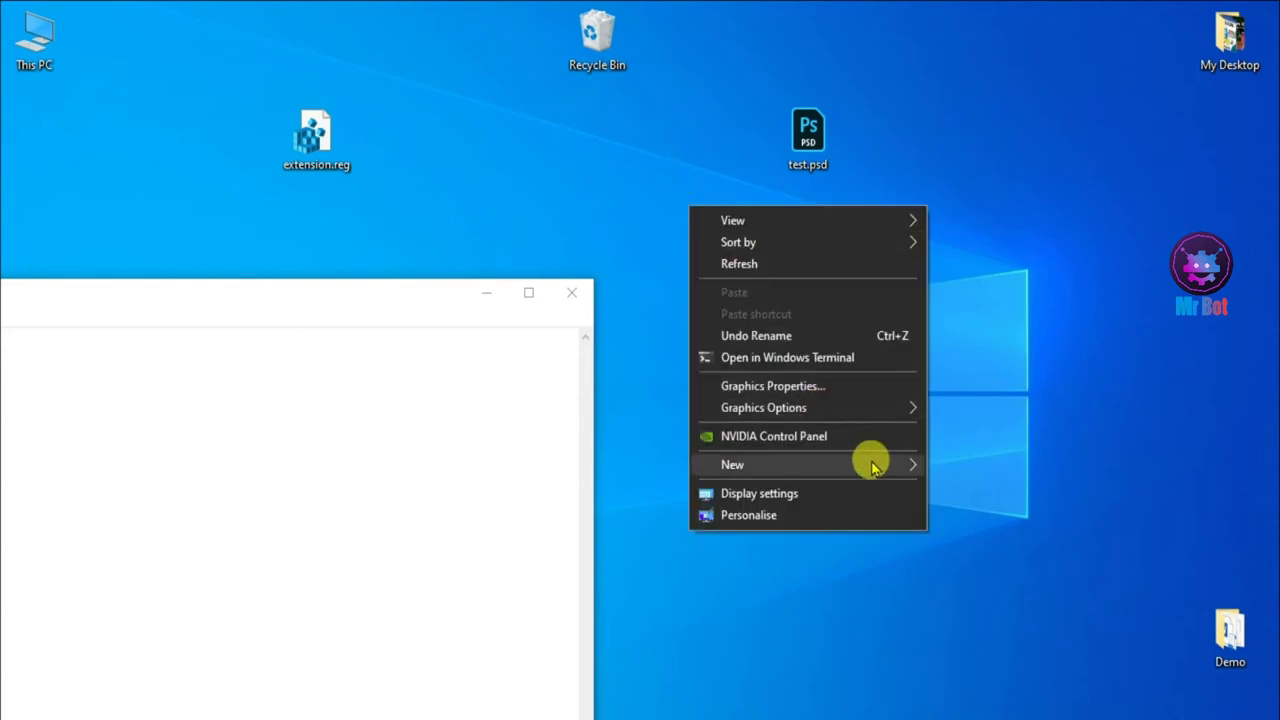
mouse_move(871, 465)
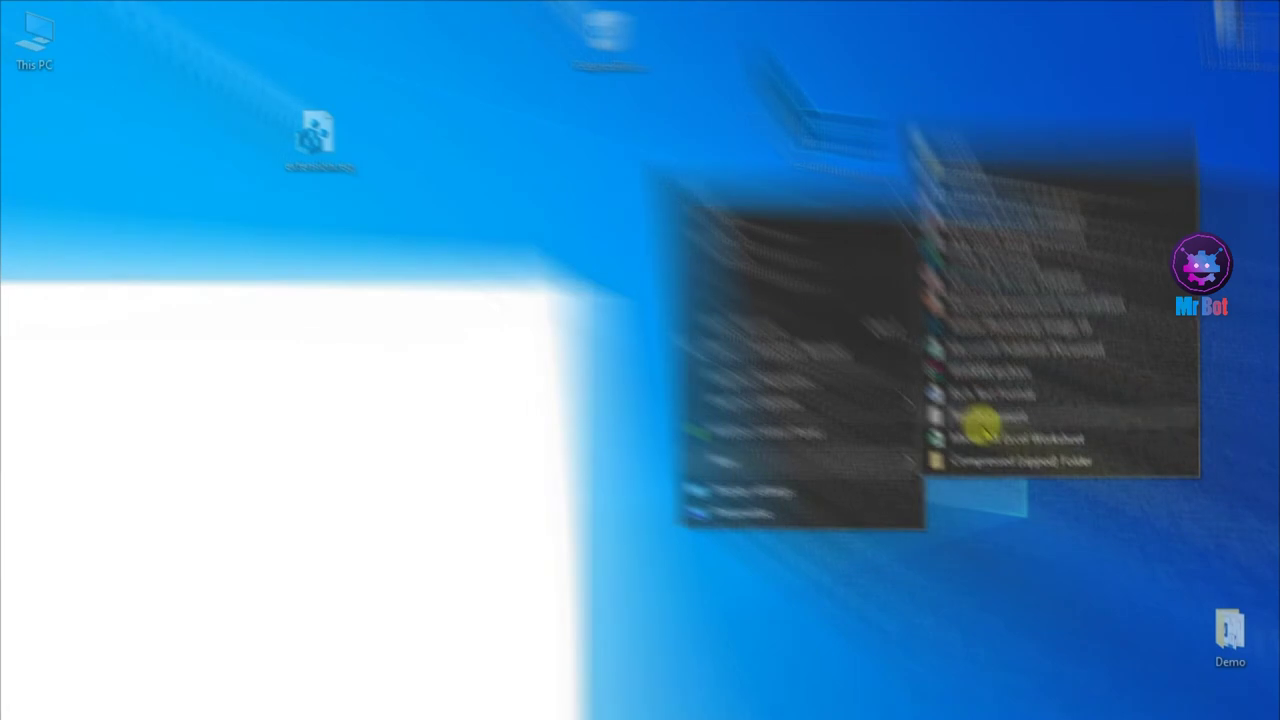
click(433, 370)
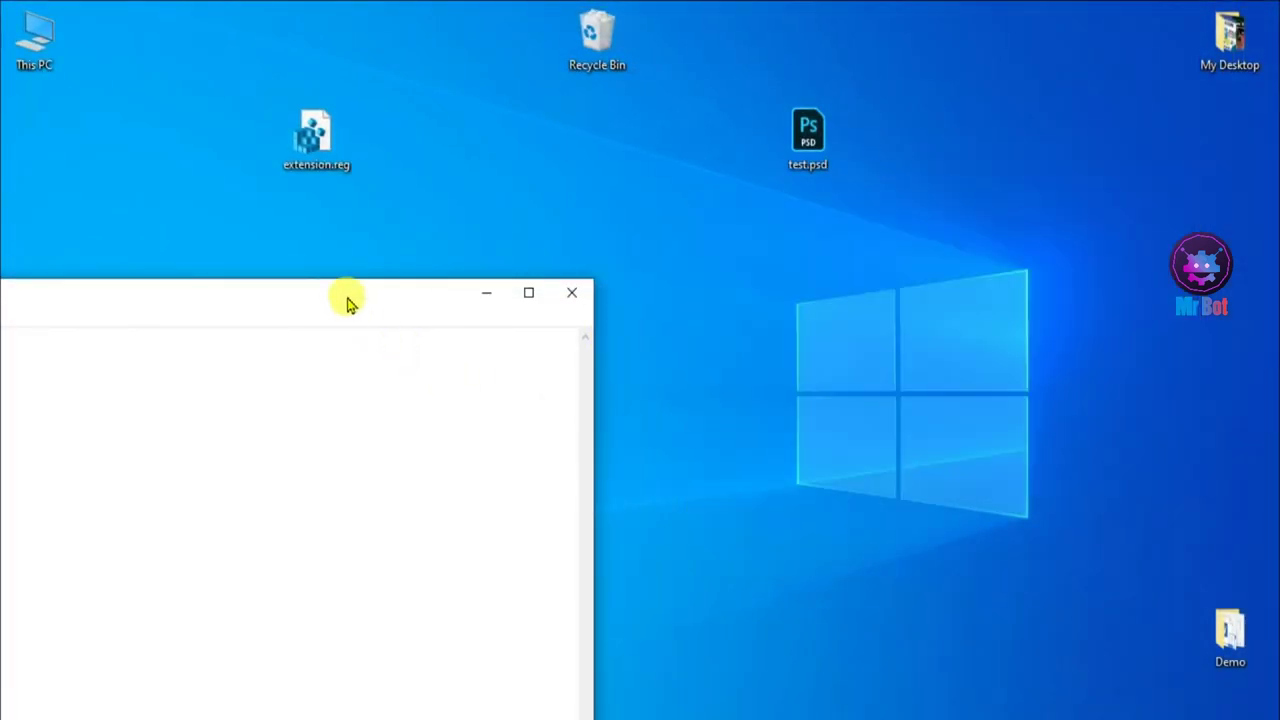
drag(836, 193, 890, 205)
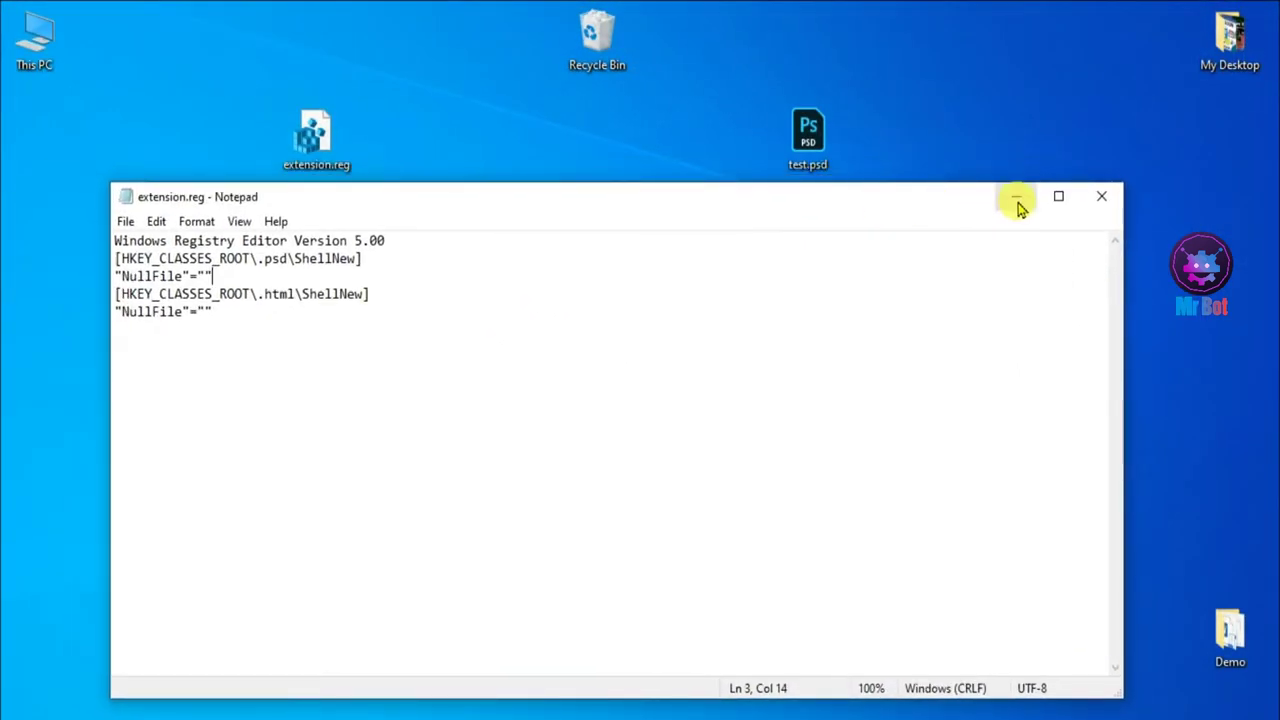
click(1016, 200)
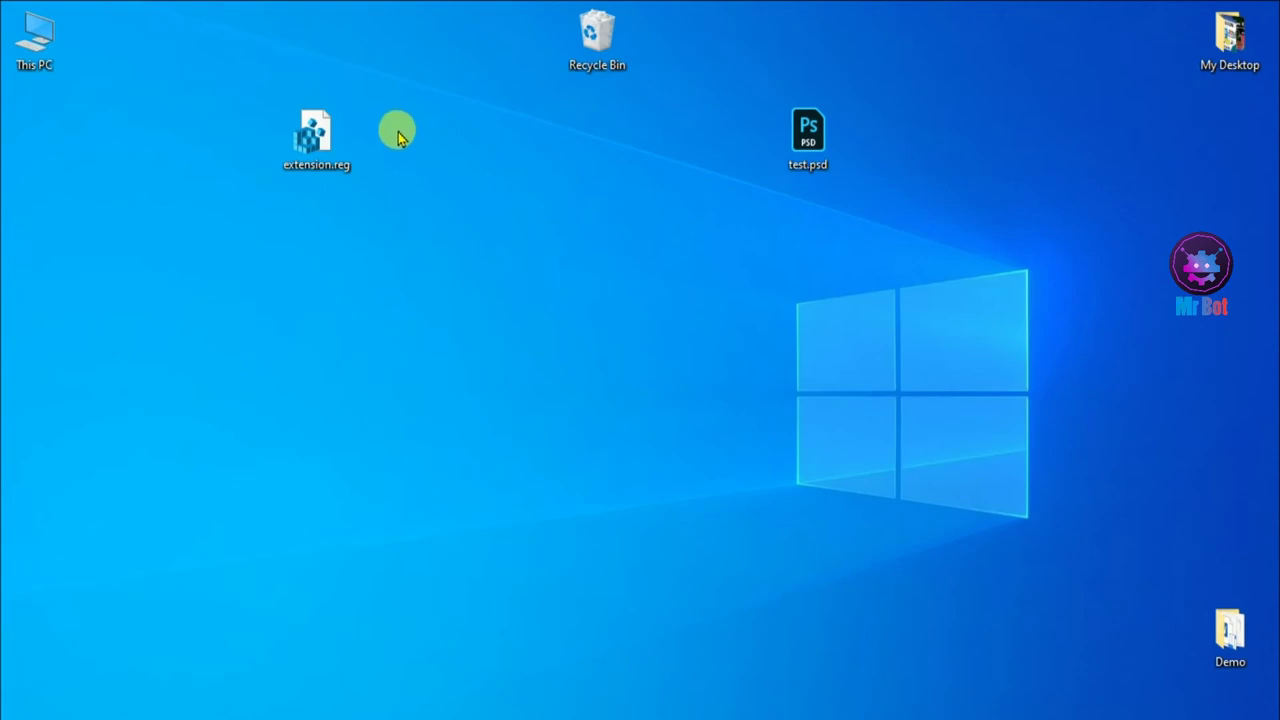
right_click(455, 172)
mouse_move(588, 405)
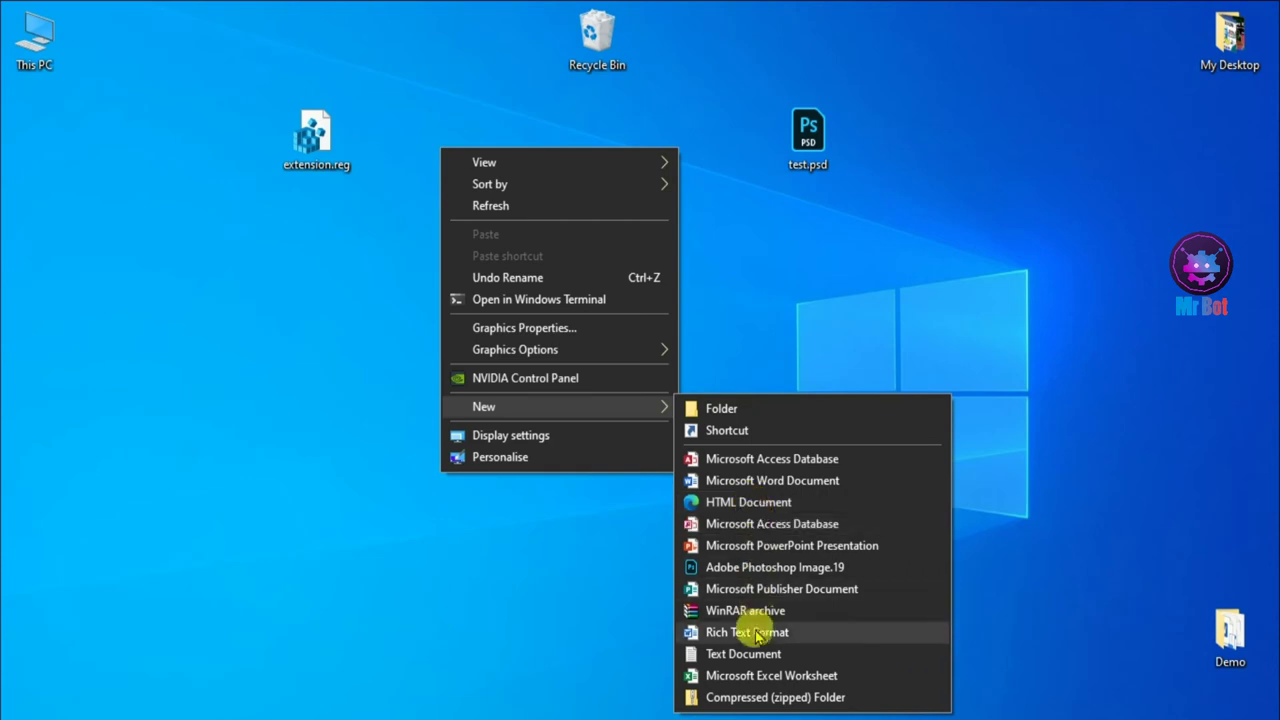
click(960, 349)
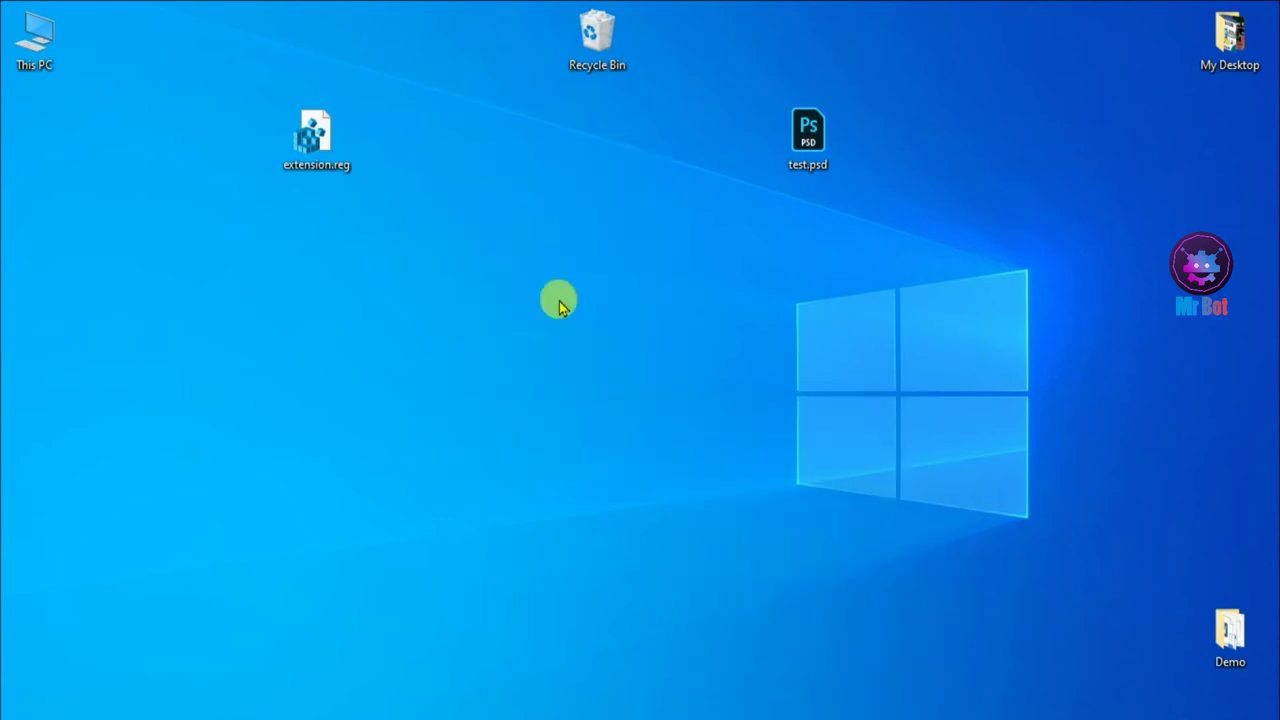
Step: Find Registry Editor with a "reg" search, run it as administrator, and collapse the HKEY_CLASSES_ROOT branch
key(super)
text(reg)
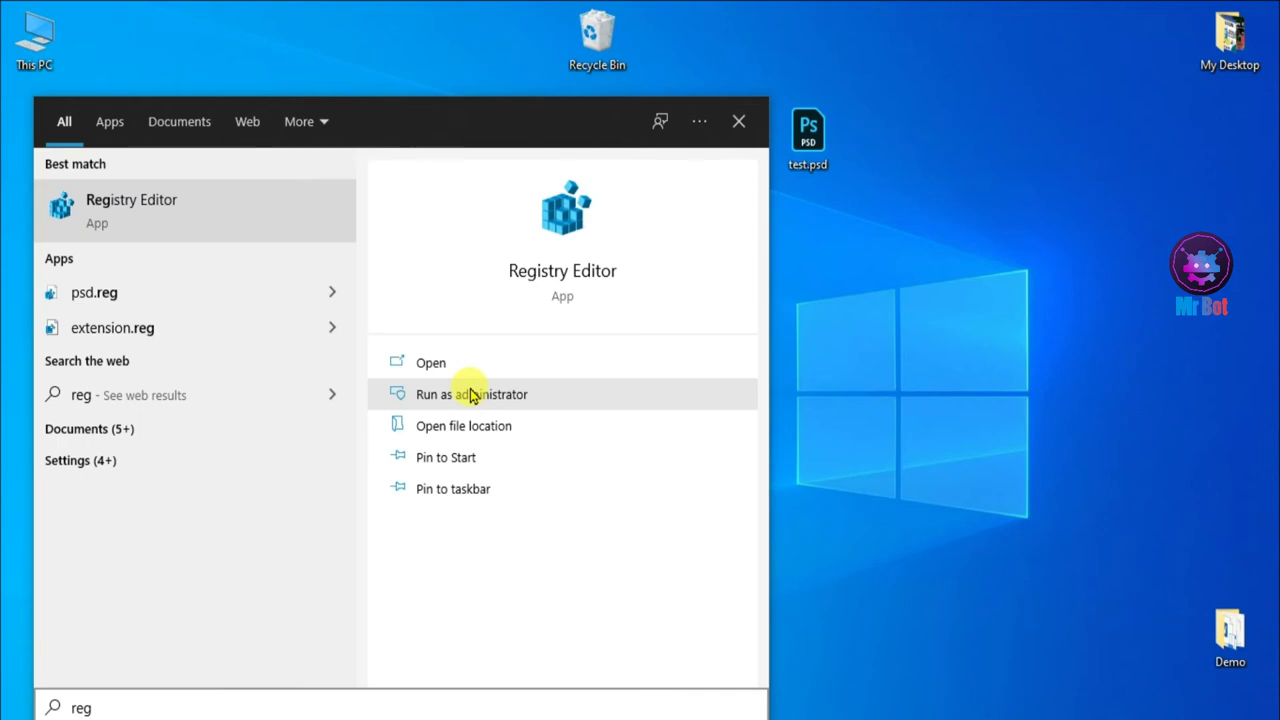
click(548, 398)
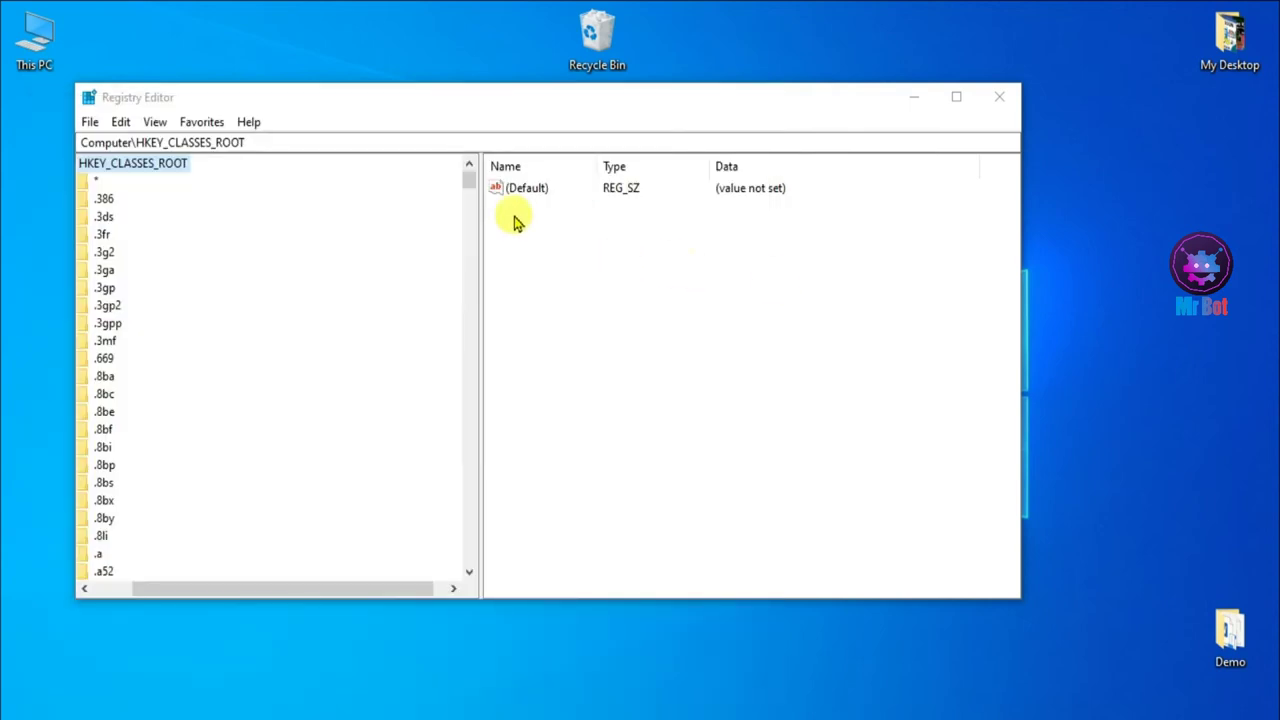
click(333, 591)
drag(331, 590, 237, 591)
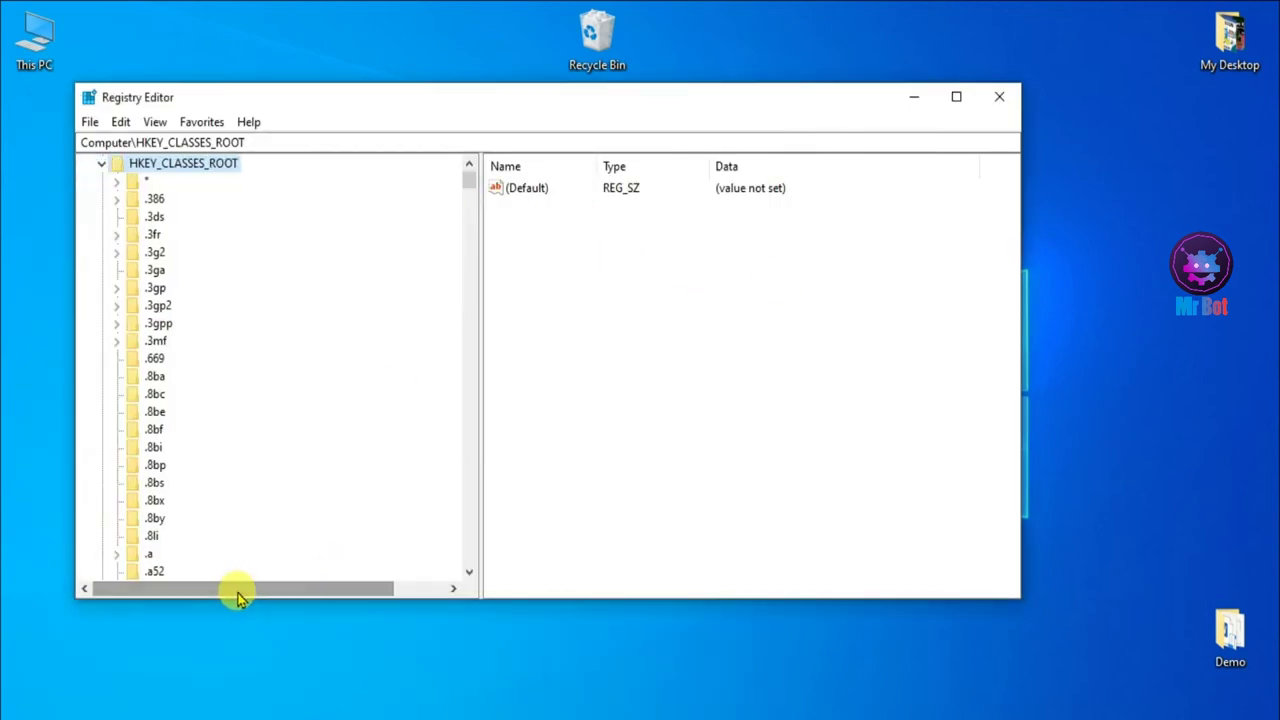
click(99, 166)
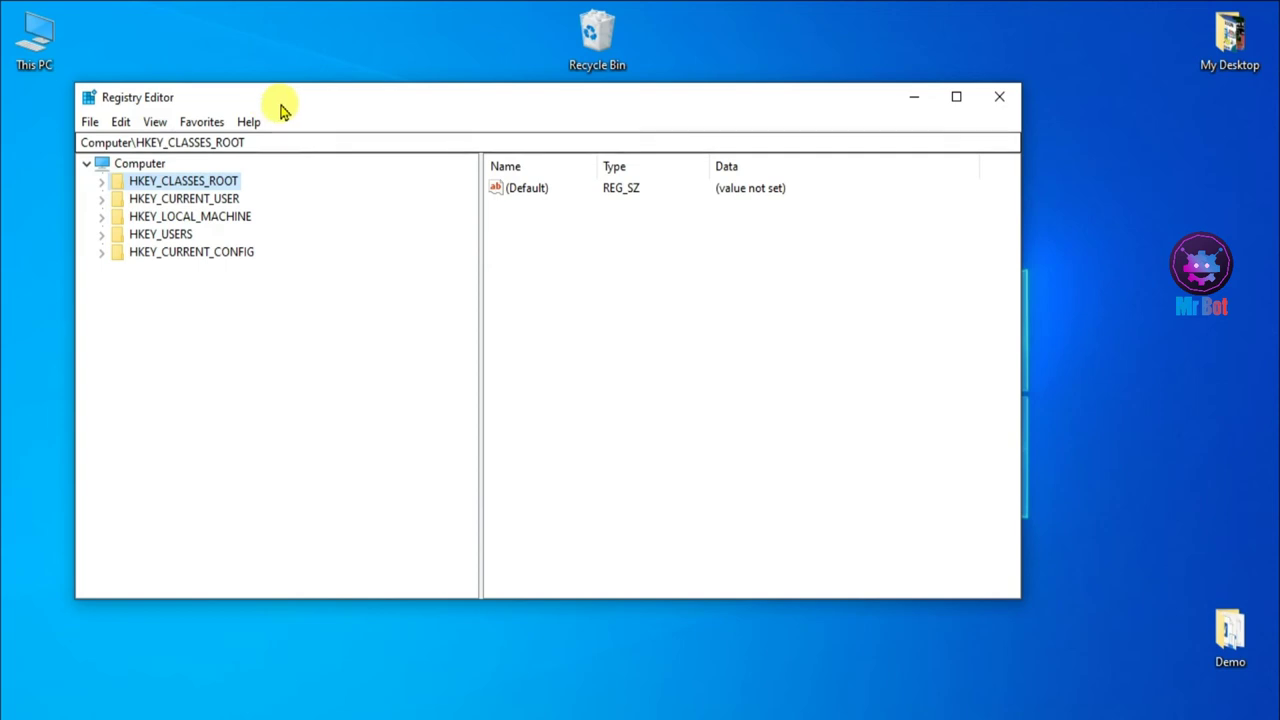
Step: Bring back the extension.reg Notepad window and arrange it with Registry Editor so both can be reached
drag(284, 103, 498, 160)
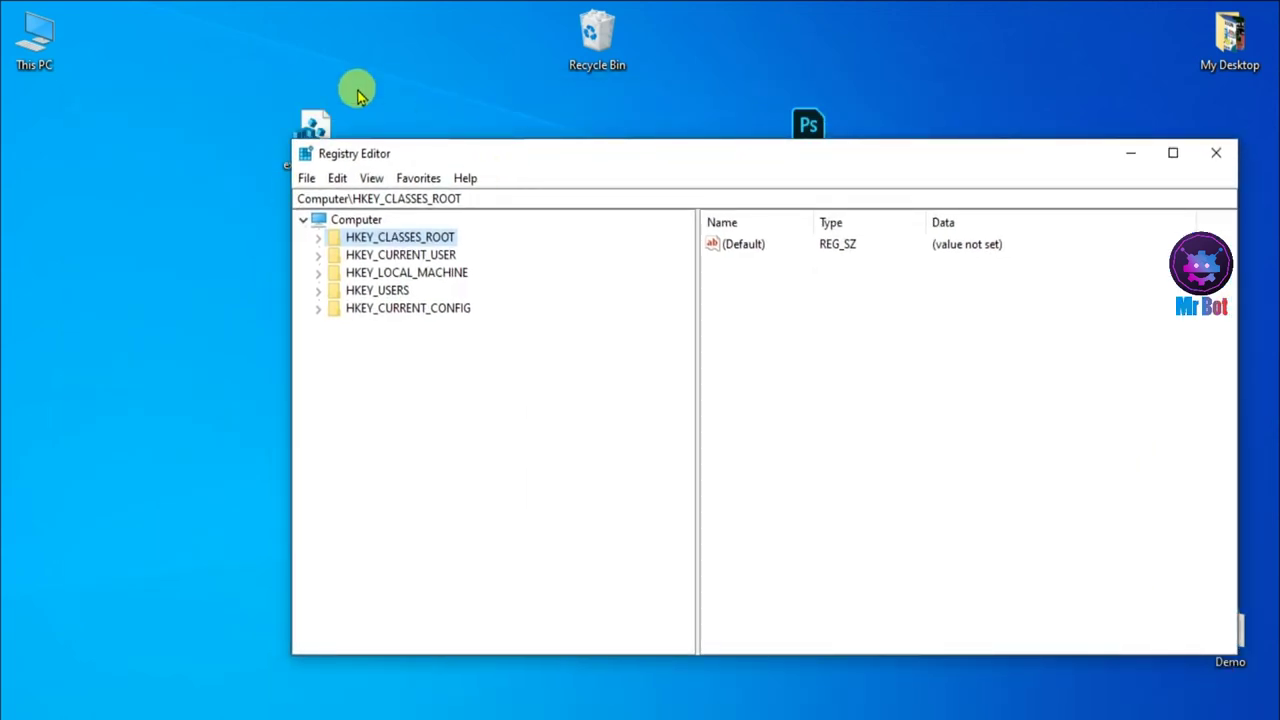
key(alt+Tab)
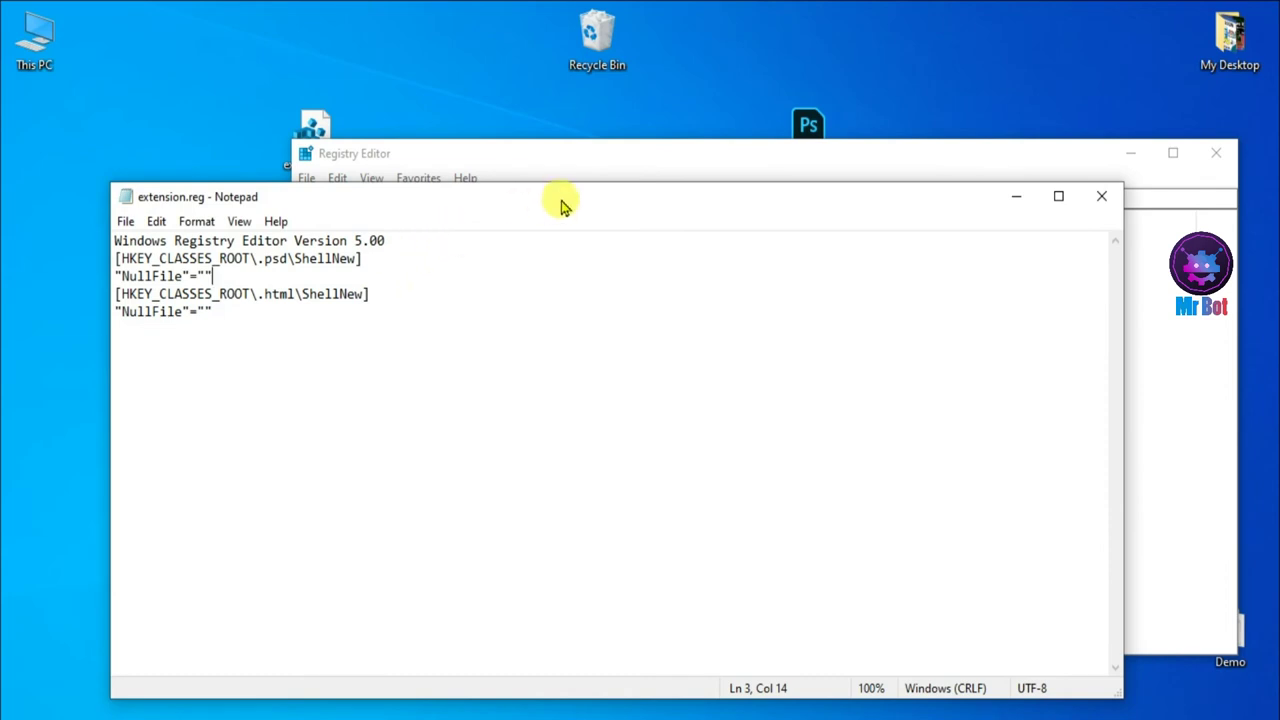
drag(561, 205, 473, 199)
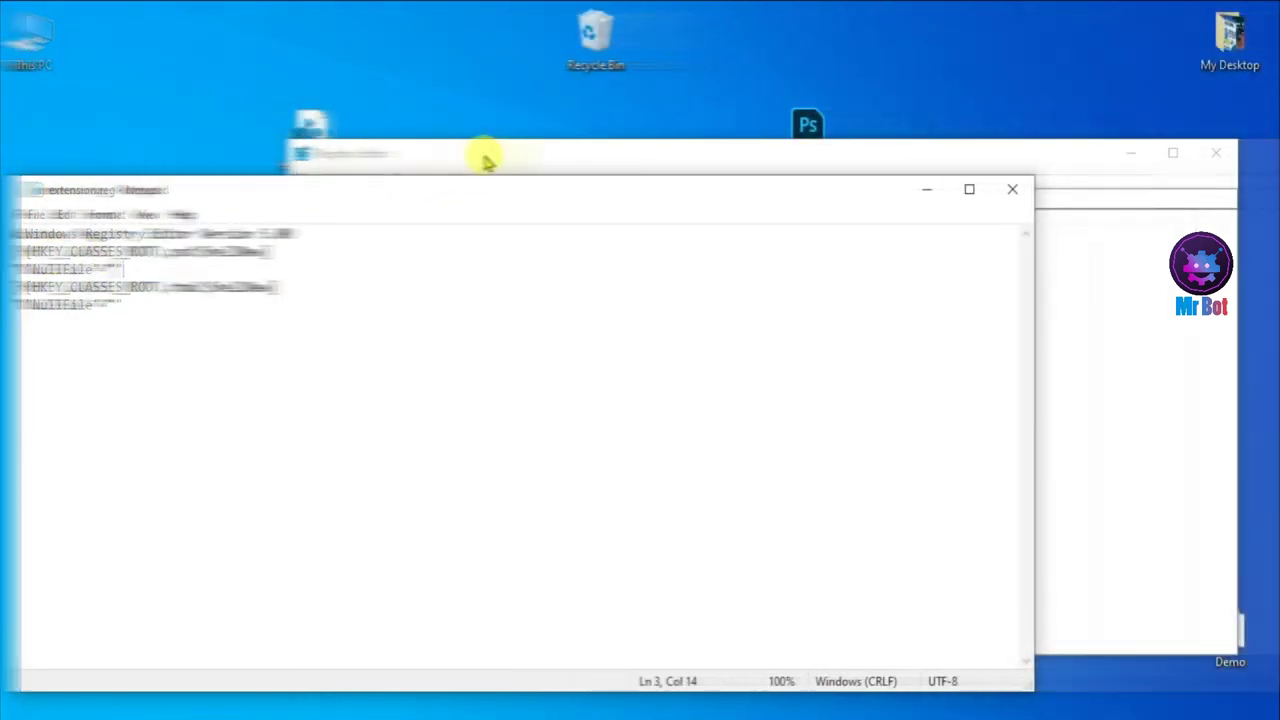
Step: Go to the key Computer\HKEY_CLASSES_ROOT\.psd in Registry Editor
click(486, 163)
click(481, 199)
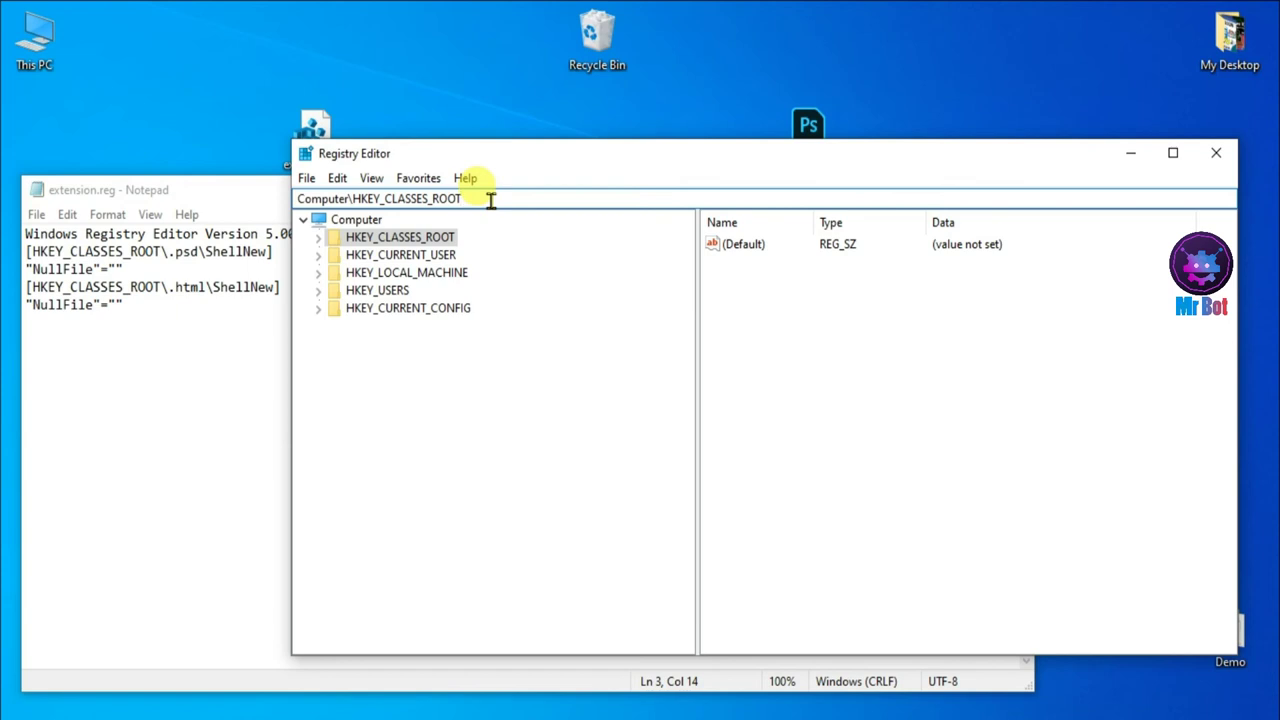
text(\)
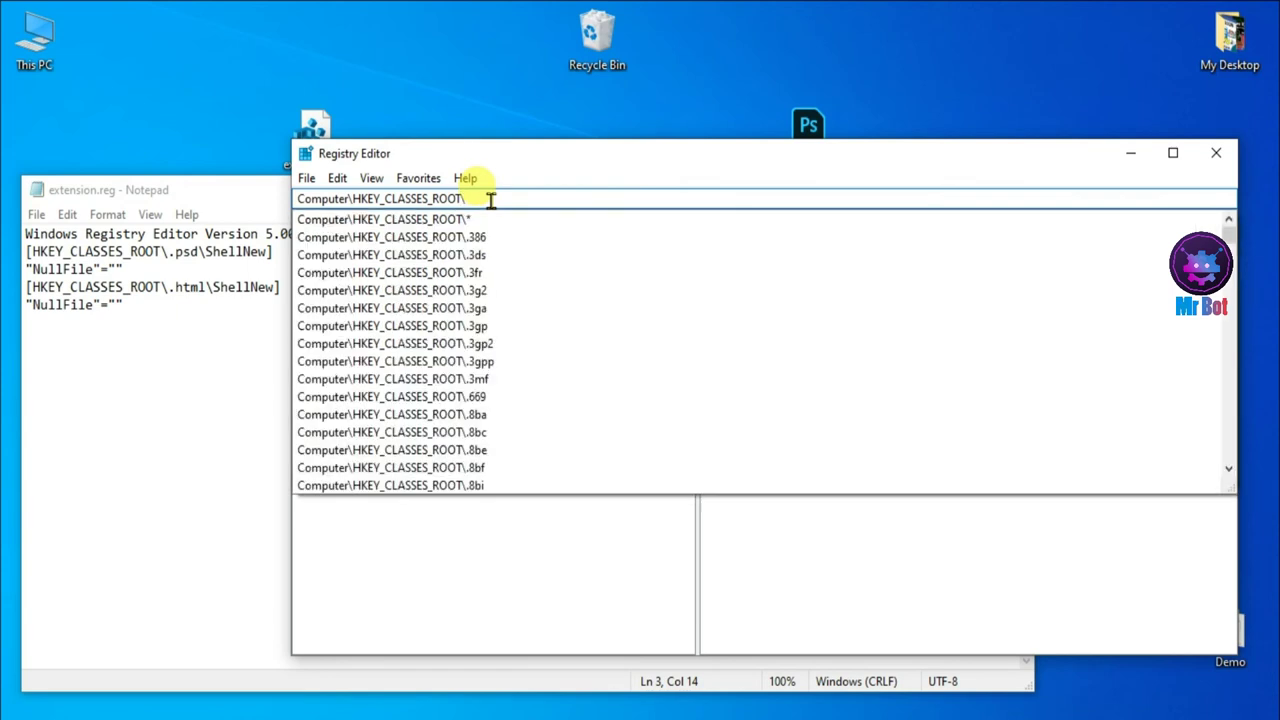
text(.p)
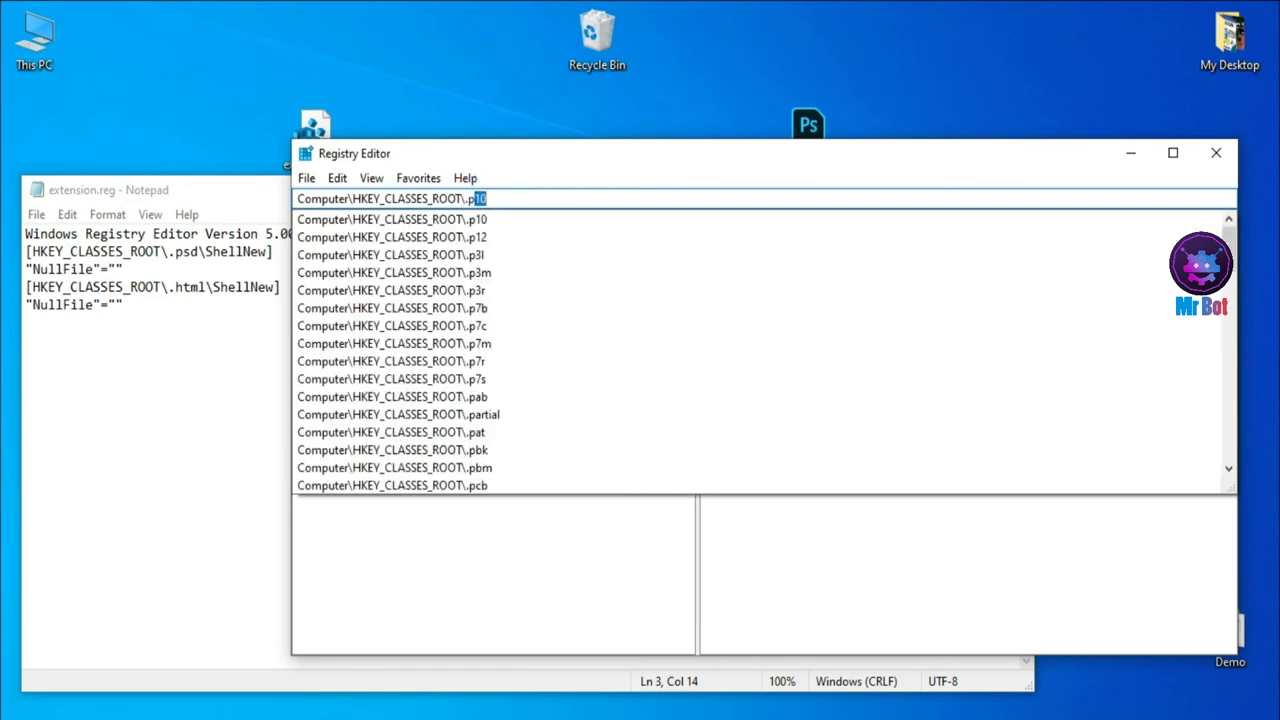
text(sd)
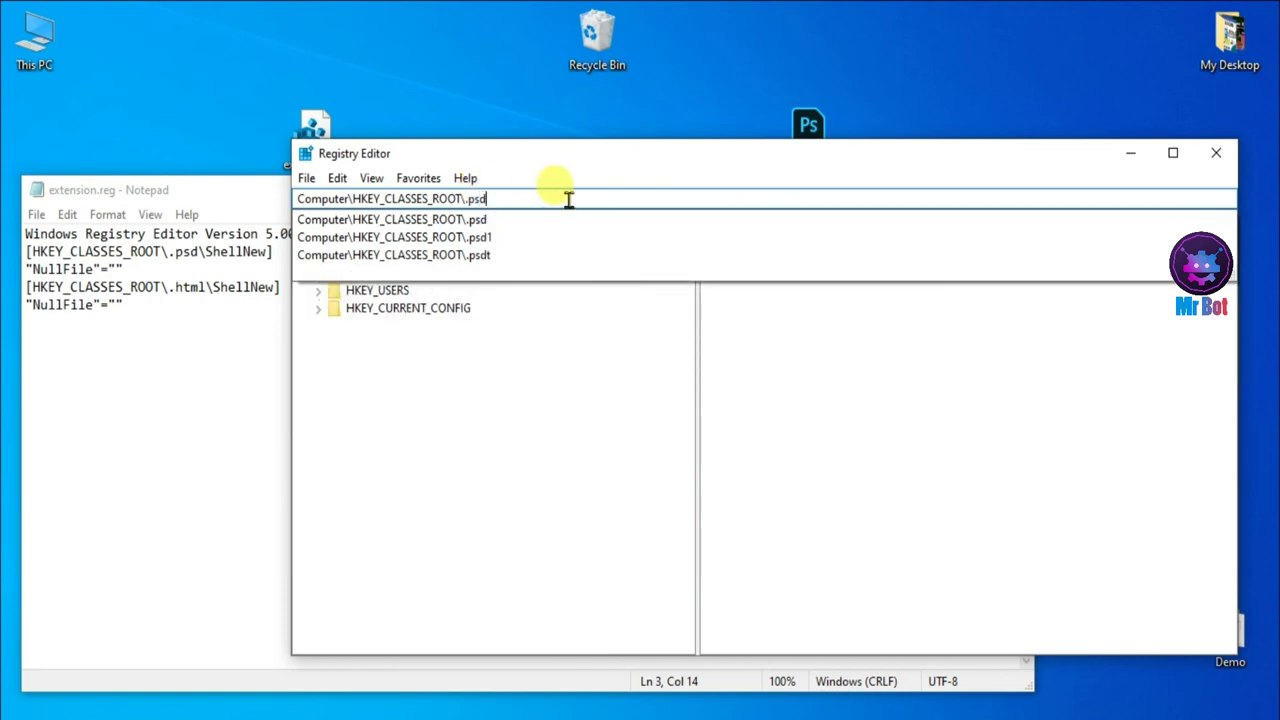
key(Return)
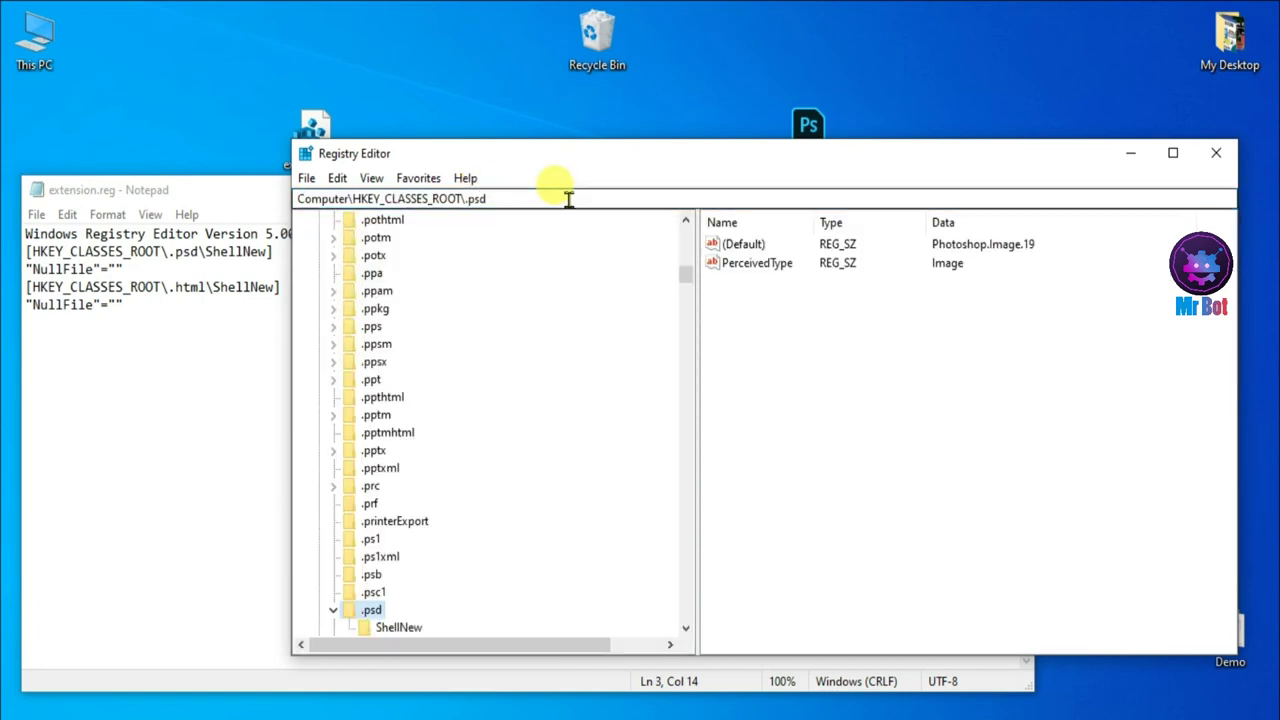
Step: Delete the .psd key under HKEY_CLASSES_ROOT with all its subkeys, accepting the confirmation
right_click(366, 612)
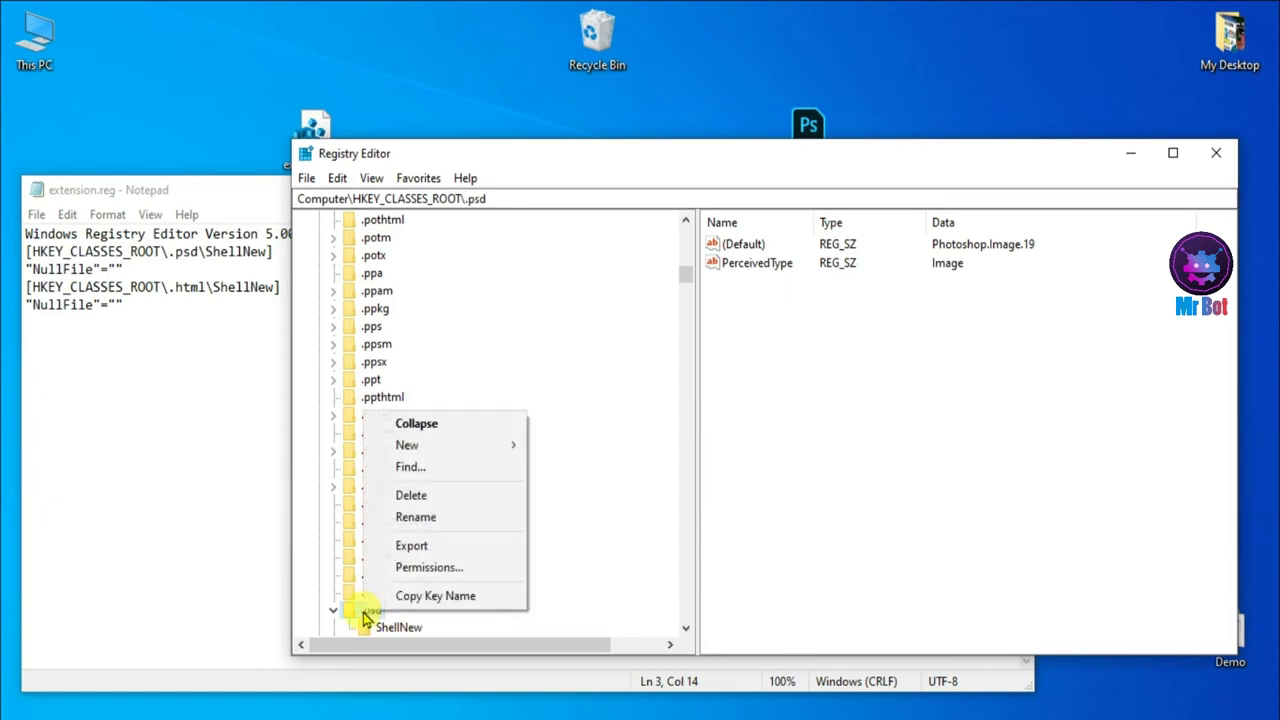
click(453, 505)
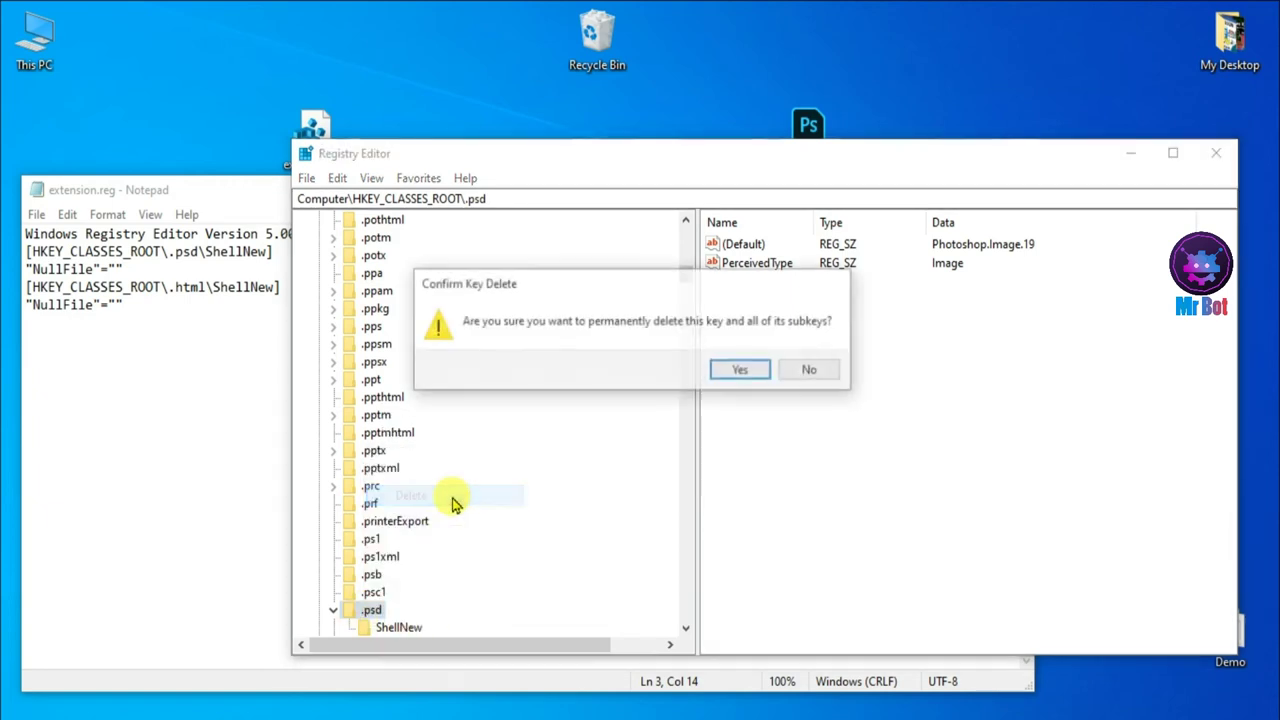
click(741, 371)
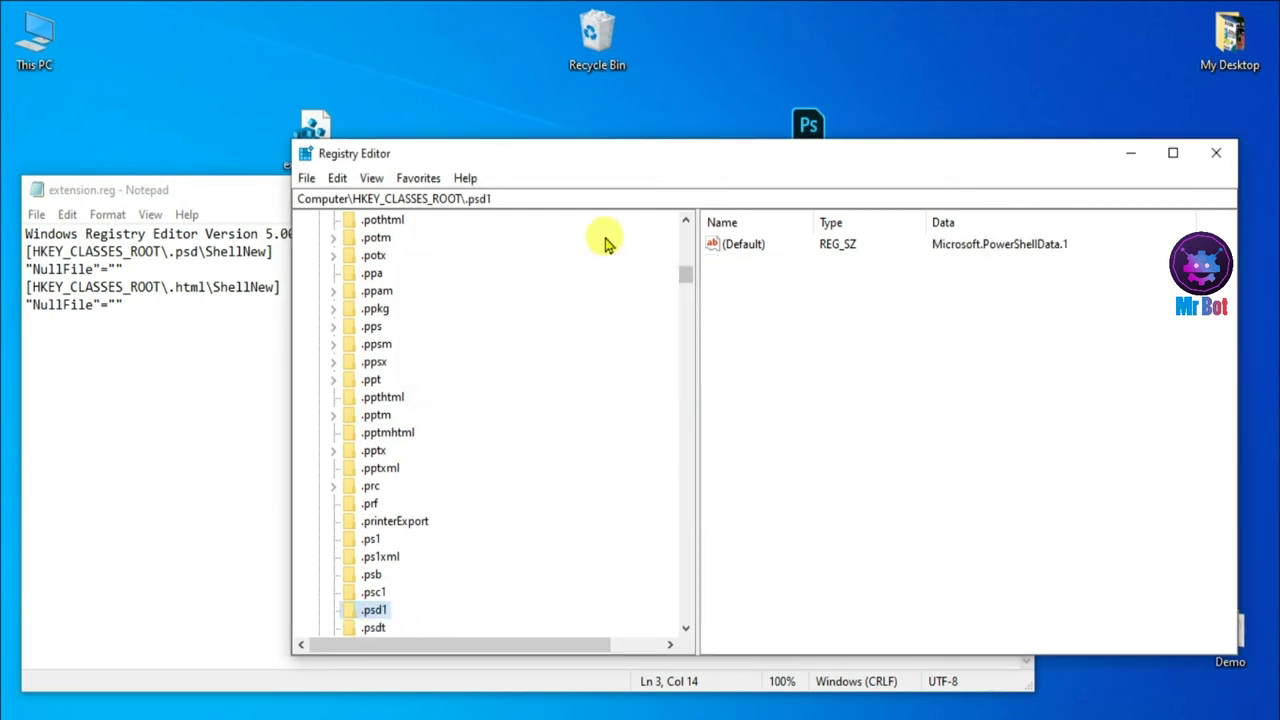
Step: Go to the key Computer\HKEY_CLASSES_ROOT\.html in Registry Editor
click(542, 198)
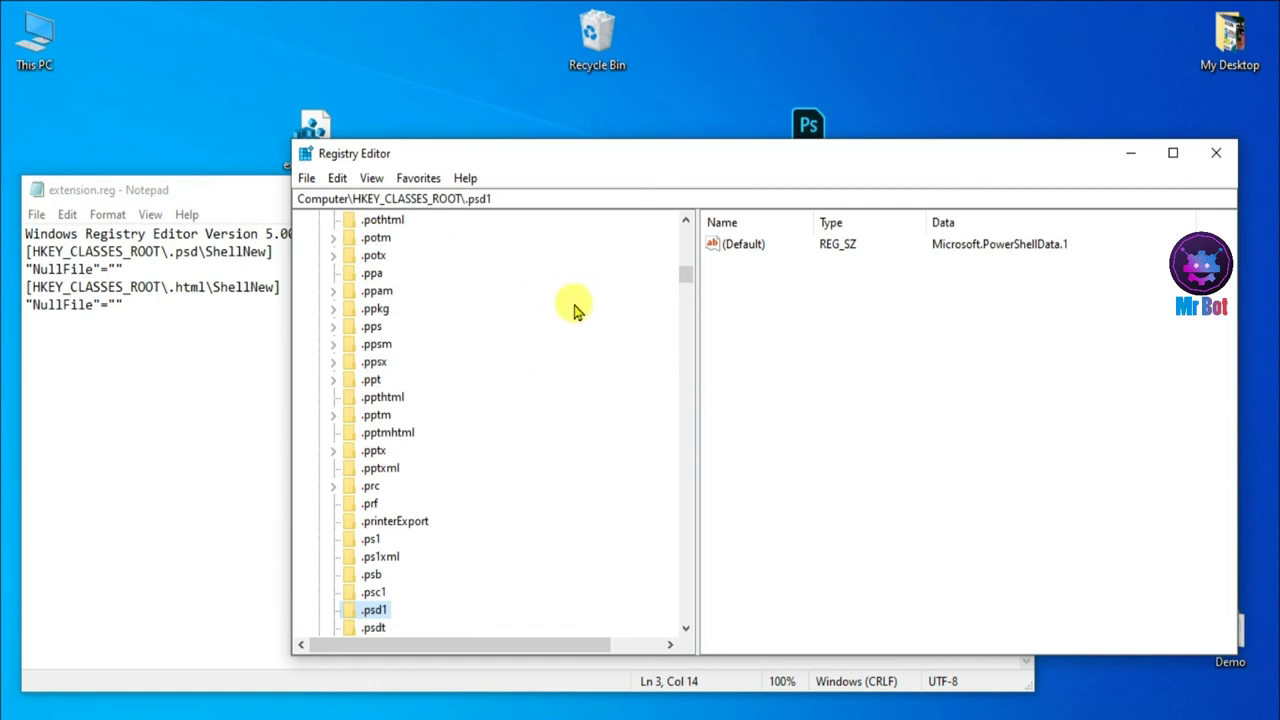
click(306, 181)
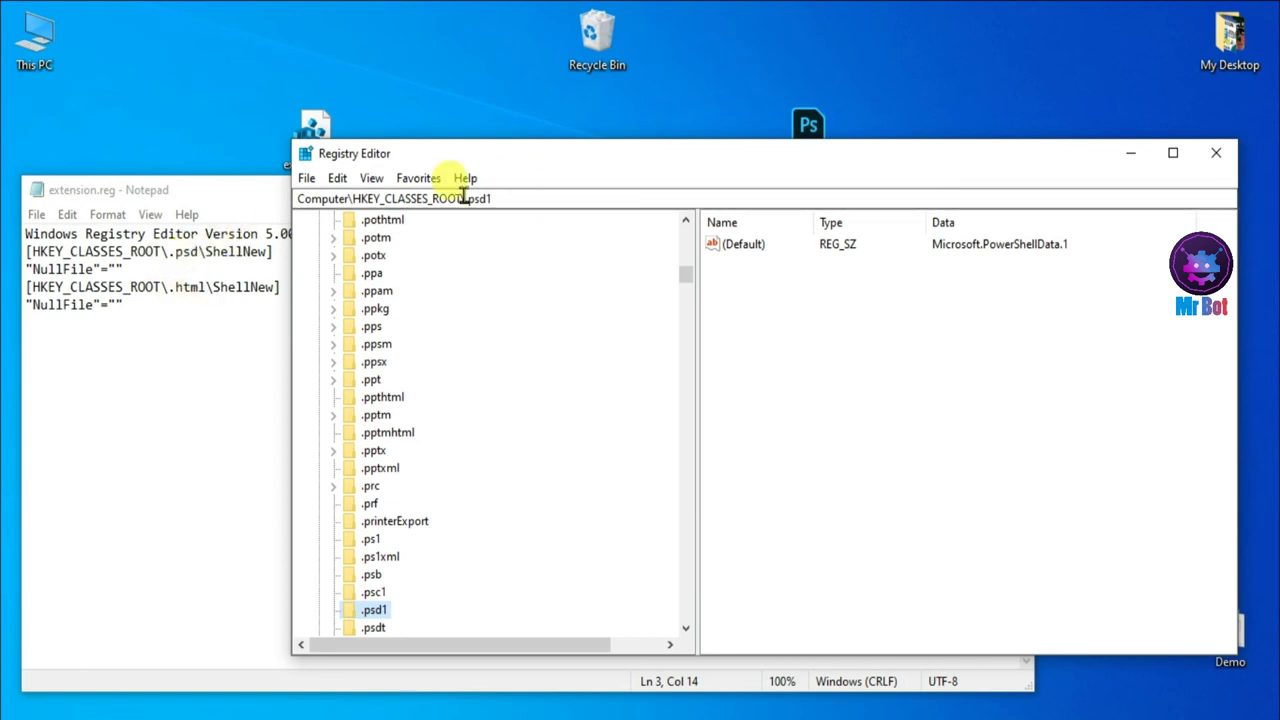
click(532, 196)
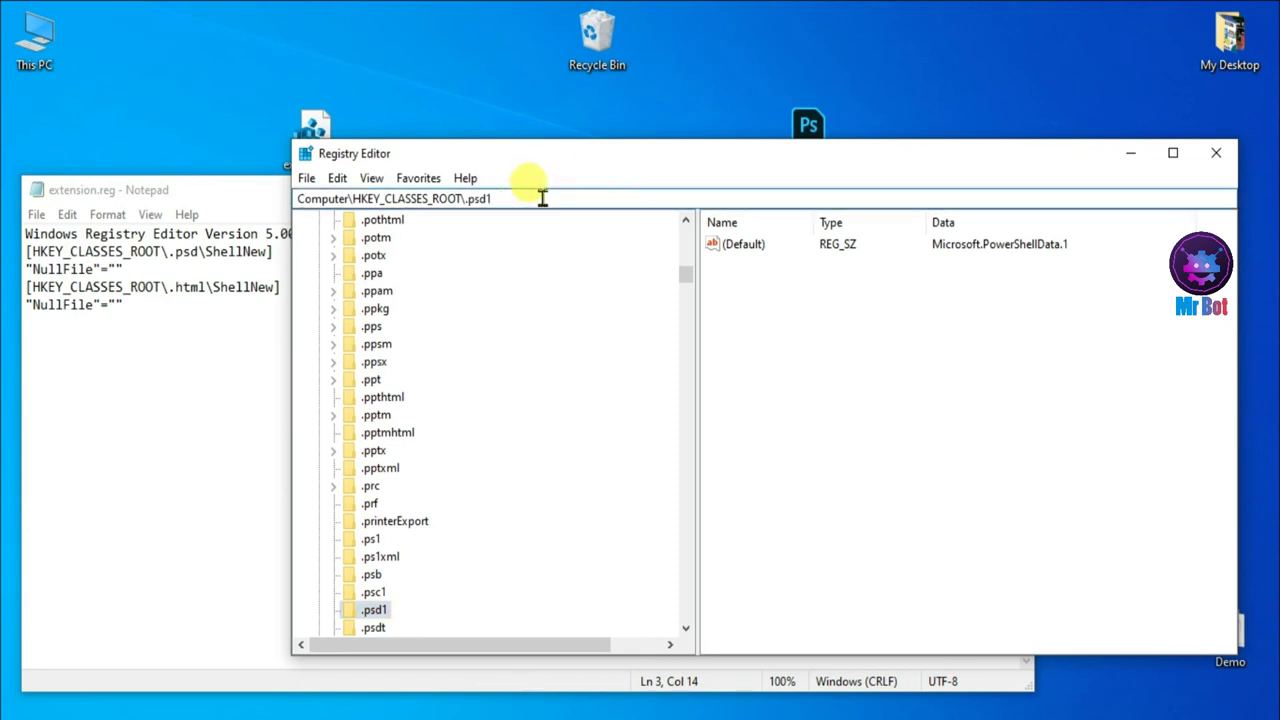
key(BackSpace)
key(BackSpace)
key(BackSpace)
key(BackSpace)
text(htm)
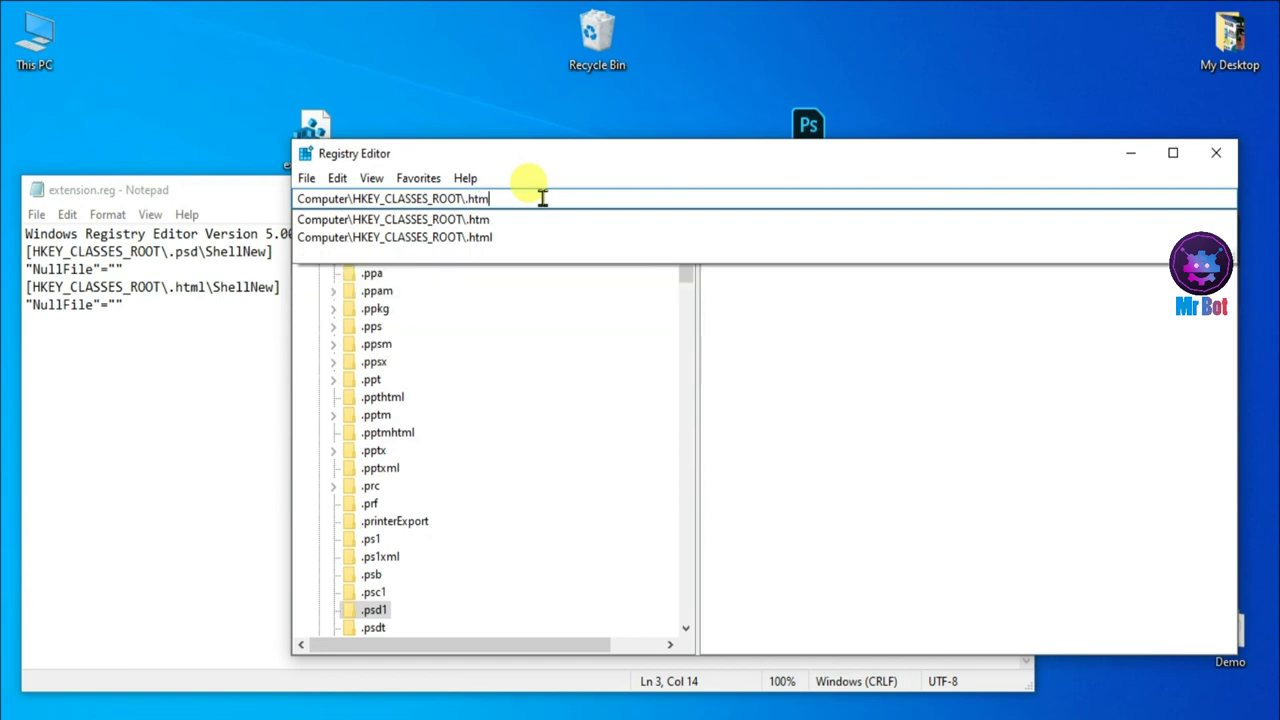
text(l)
key(Return)
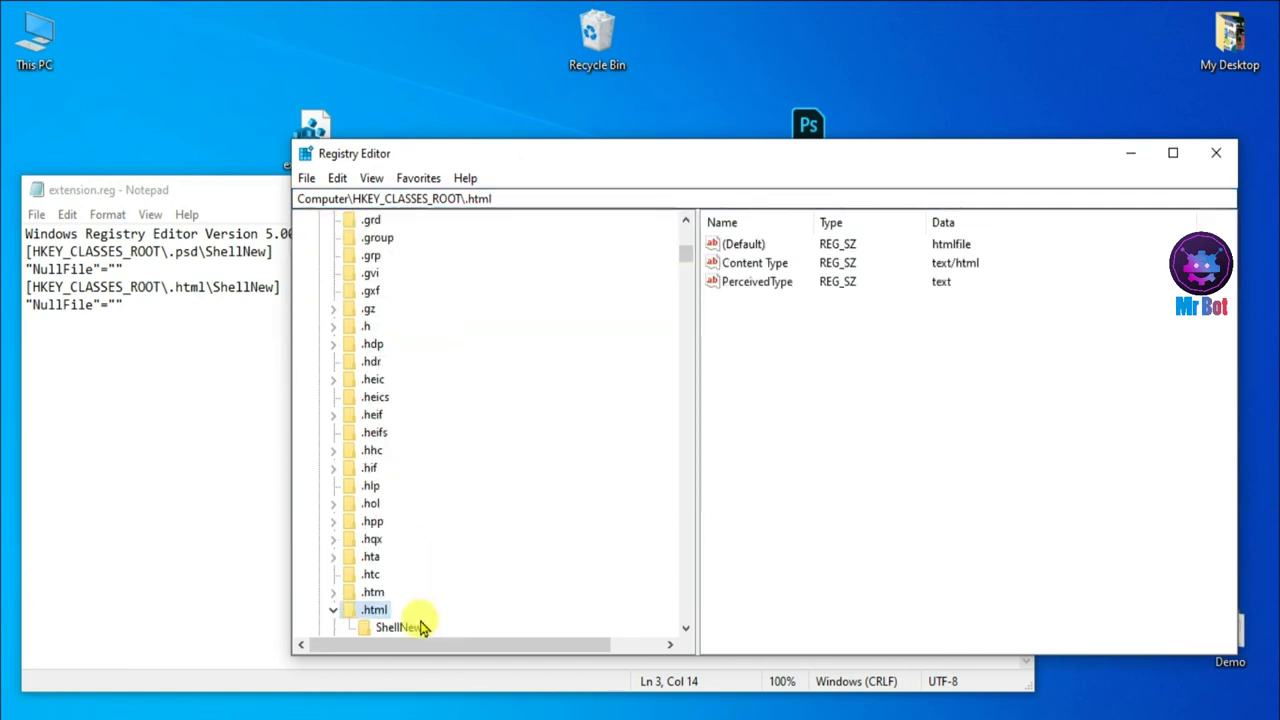
Step: Delete the .html key under HKEY_CLASSES_ROOT with all its subkeys, accepting the confirmation
scroll(680, 626, down, 3)
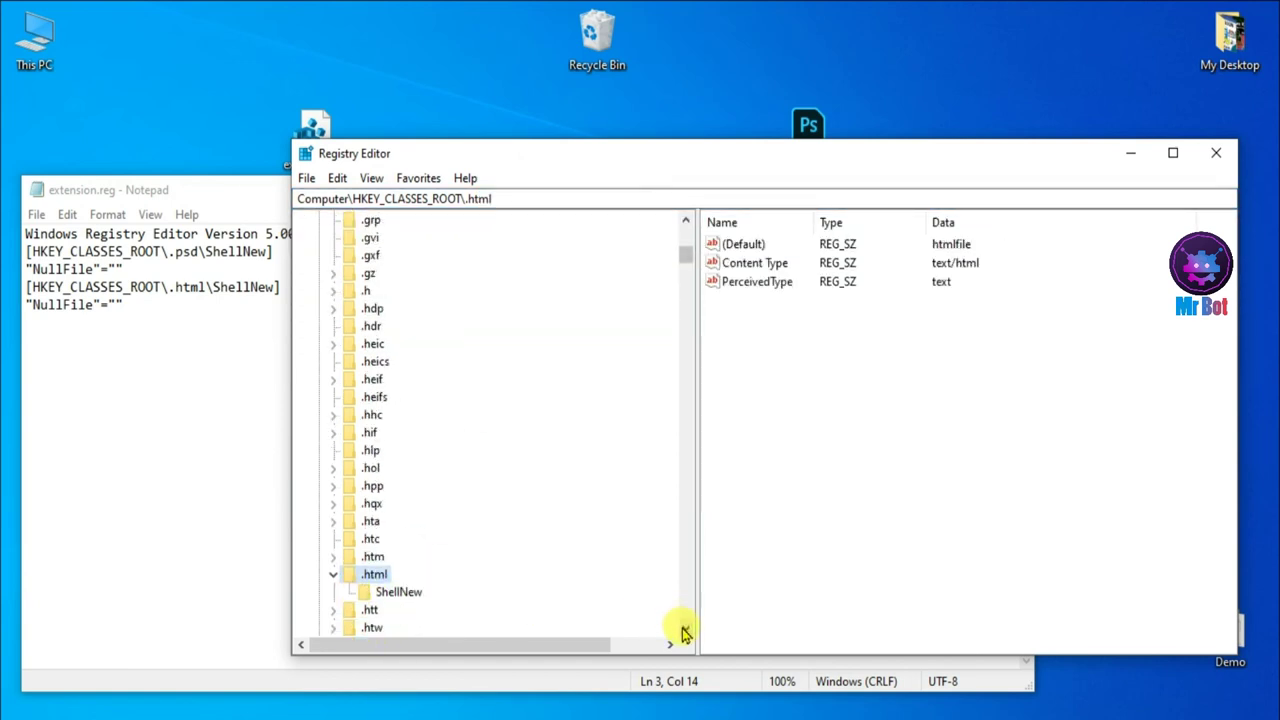
right_click(347, 560)
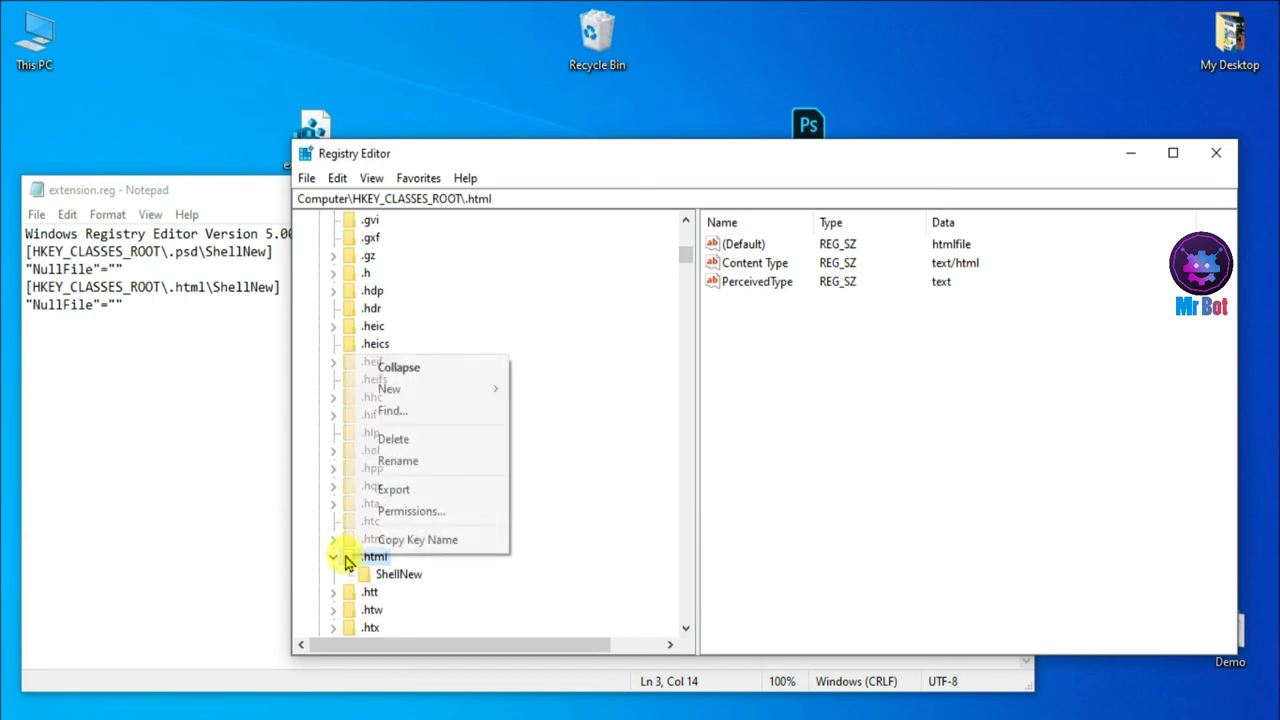
click(395, 439)
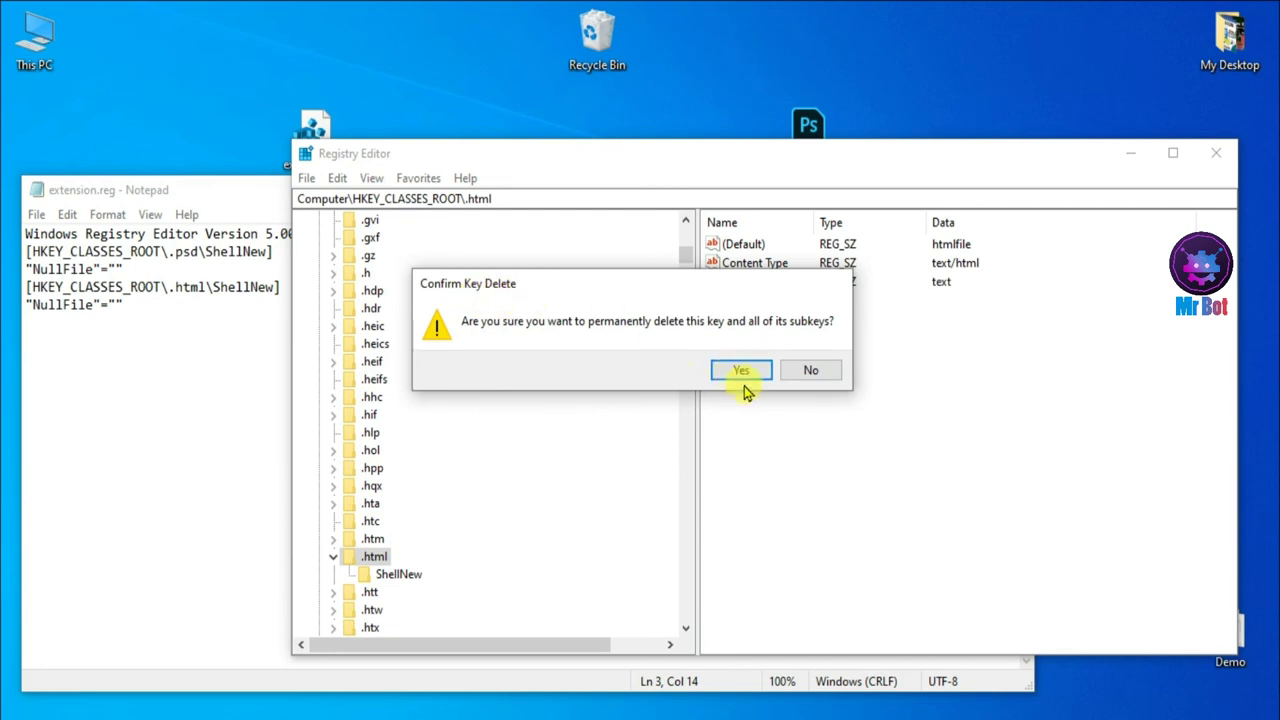
click(742, 371)
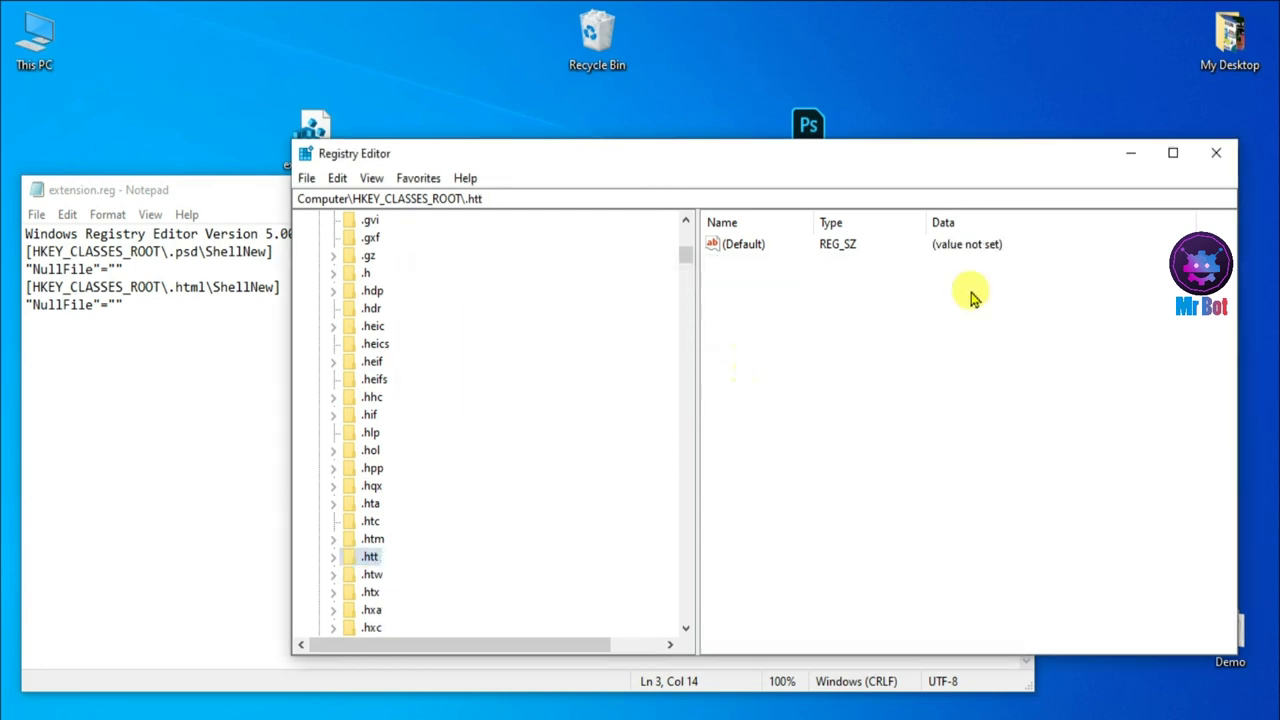
Step: Clear the Registry Editor and extension.reg Notepad windows off the desktop and check the desktop's New options
click(1218, 157)
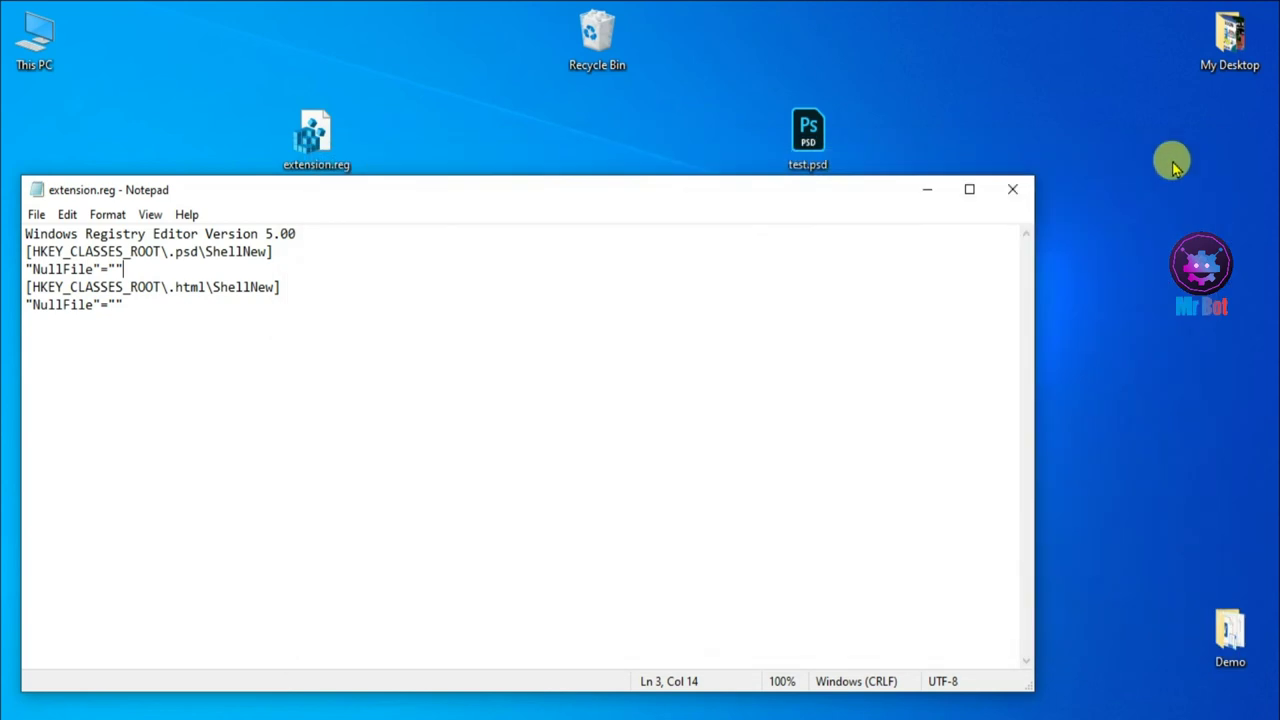
click(928, 190)
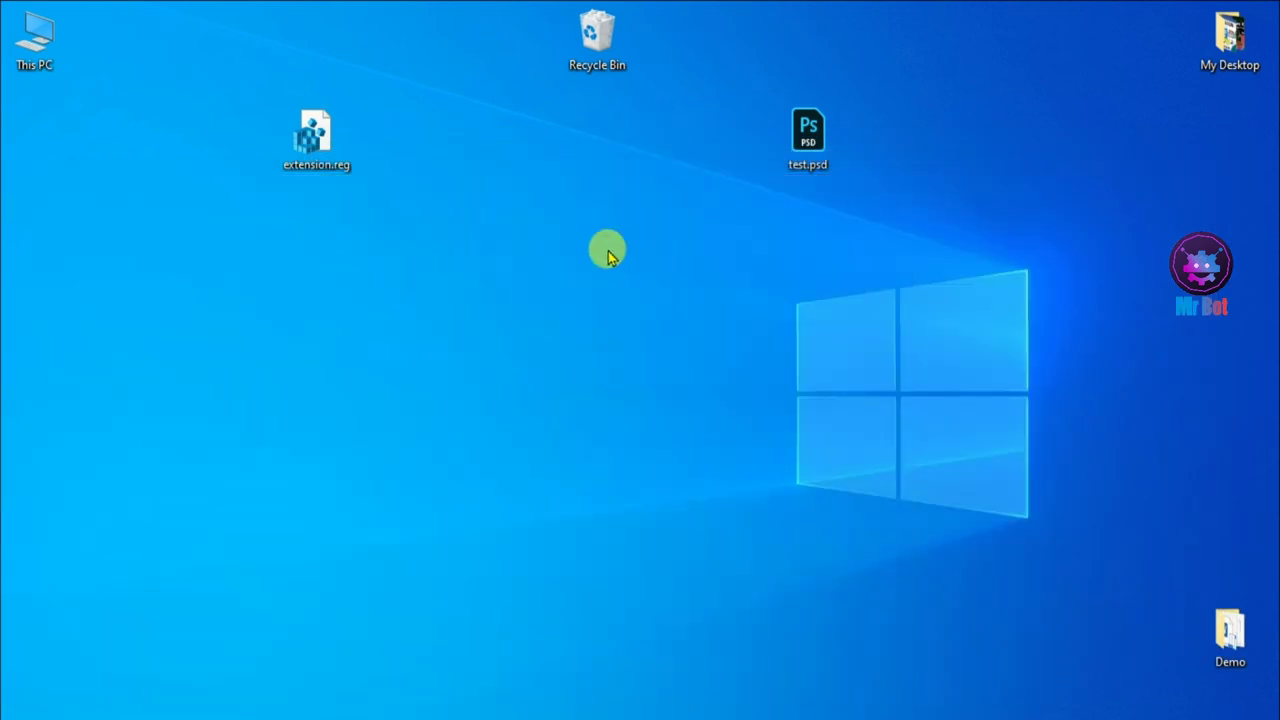
right_click(438, 187)
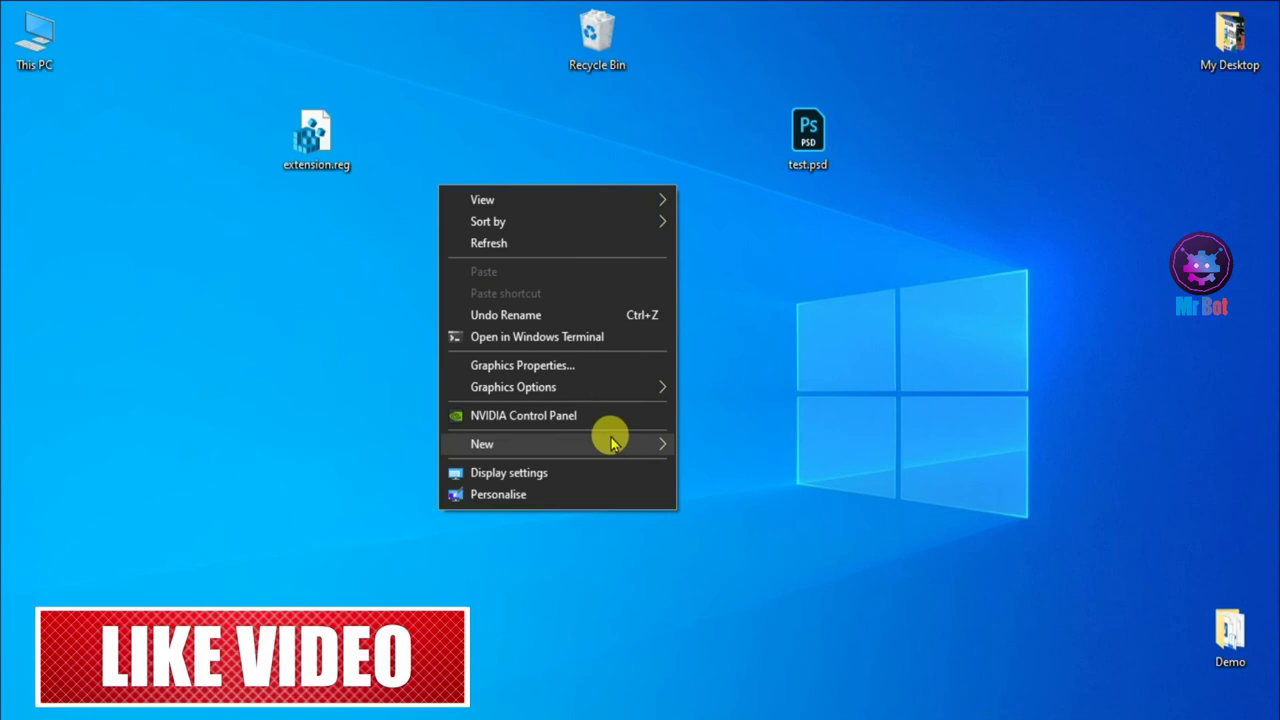
mouse_move(622, 443)
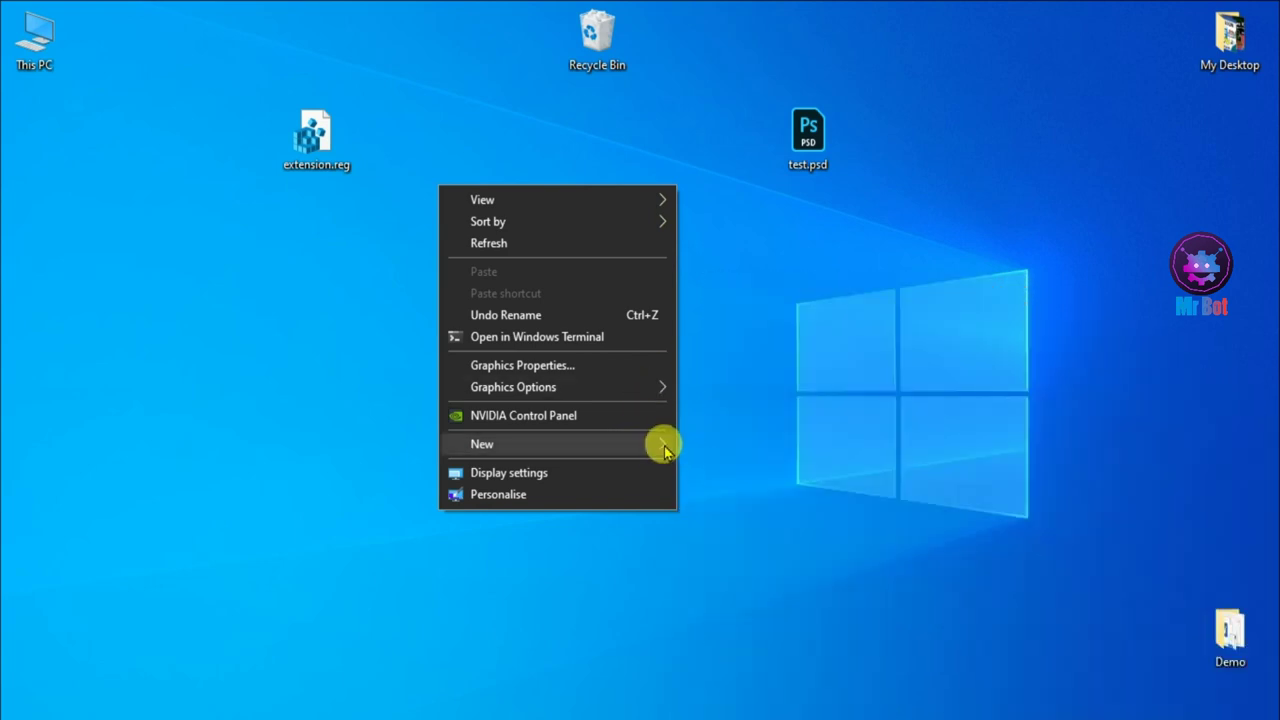
mouse_move(664, 450)
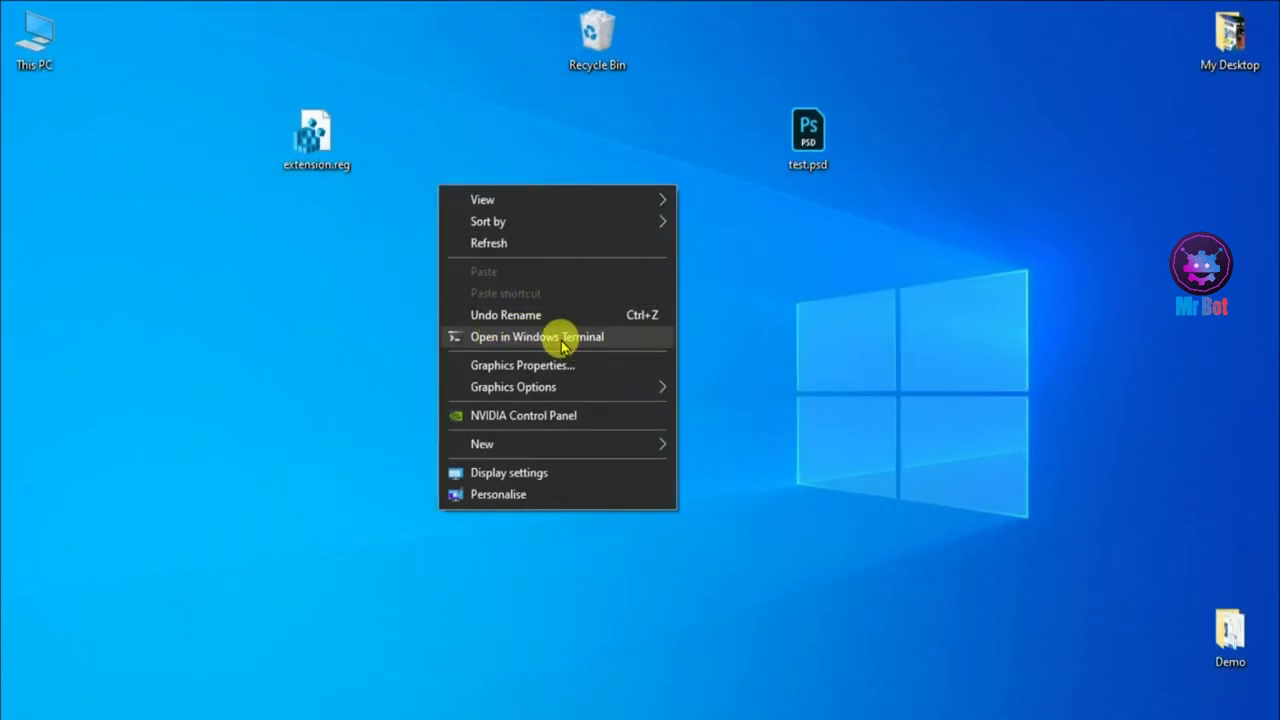
Step: Open Windows Terminal from the desktop and close it again, then refresh the desktop
click(545, 340)
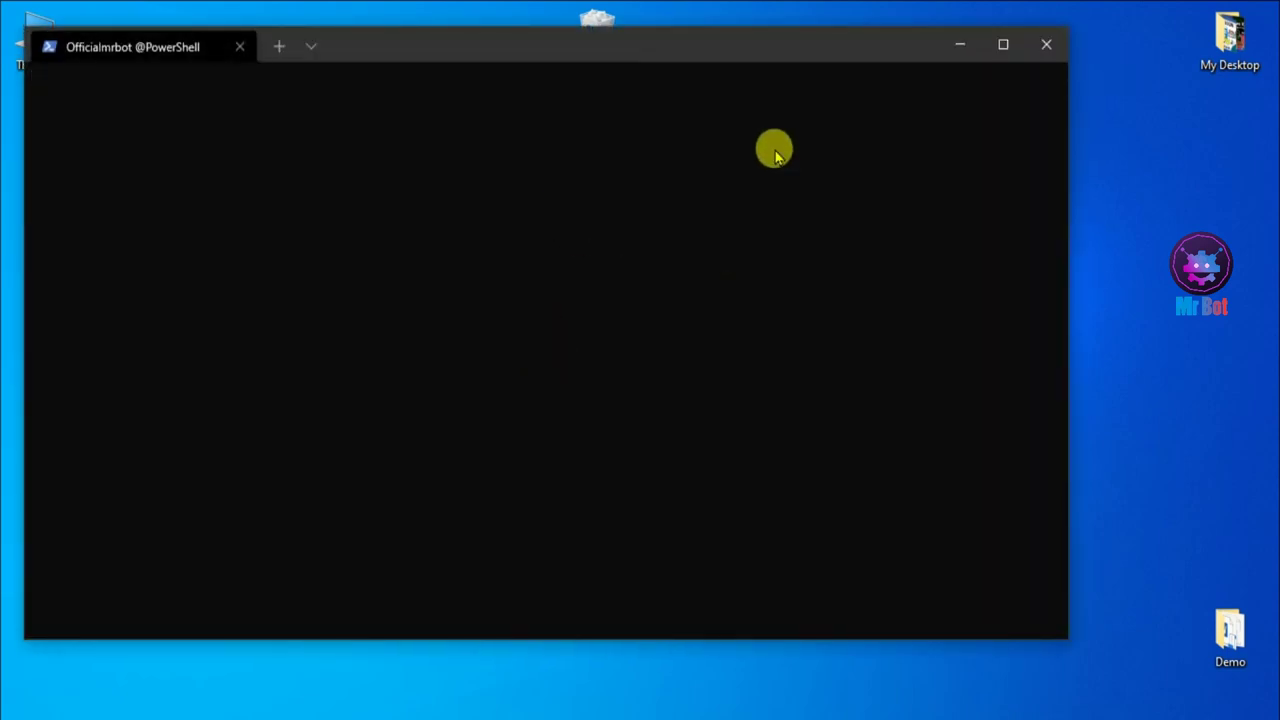
click(1046, 44)
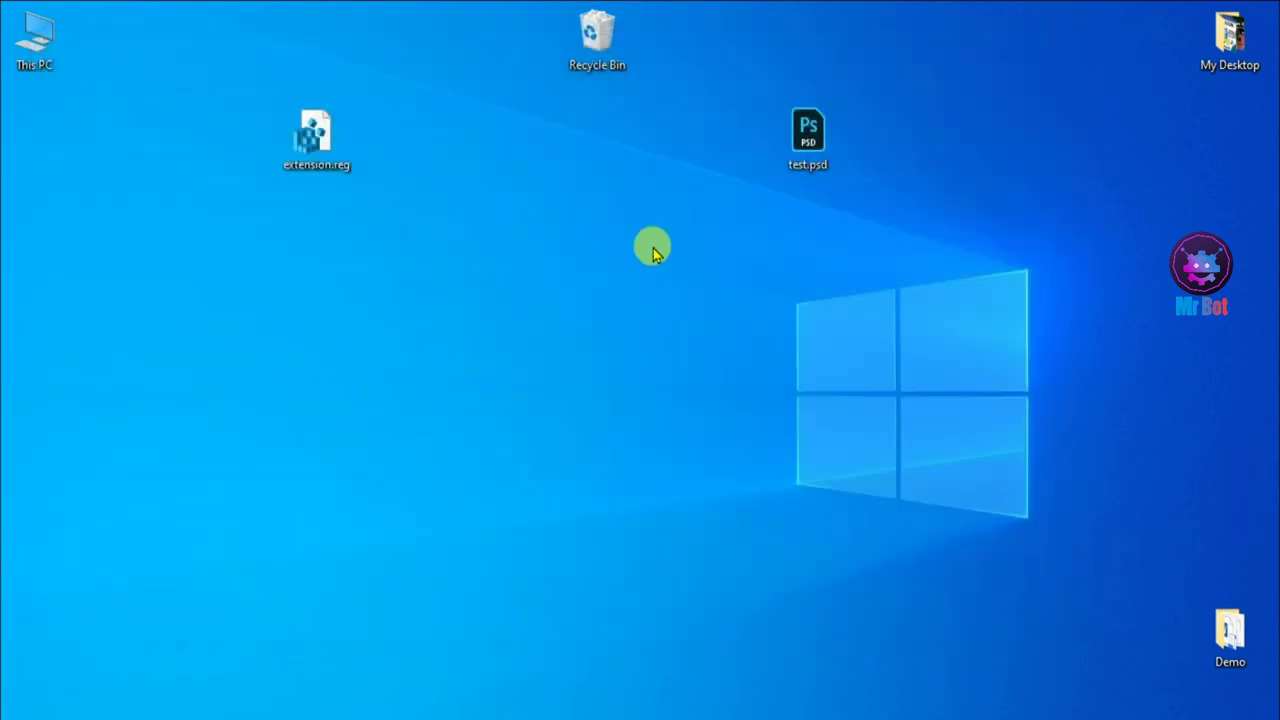
right_click(465, 217)
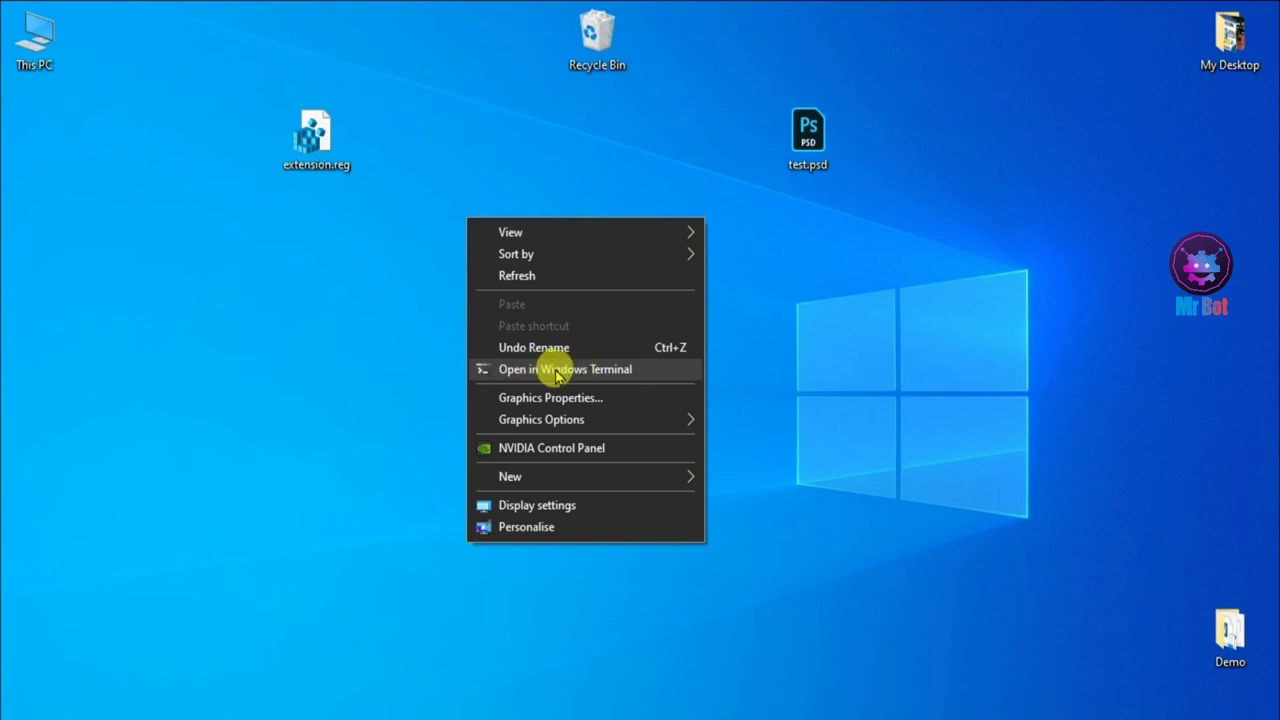
click(538, 277)
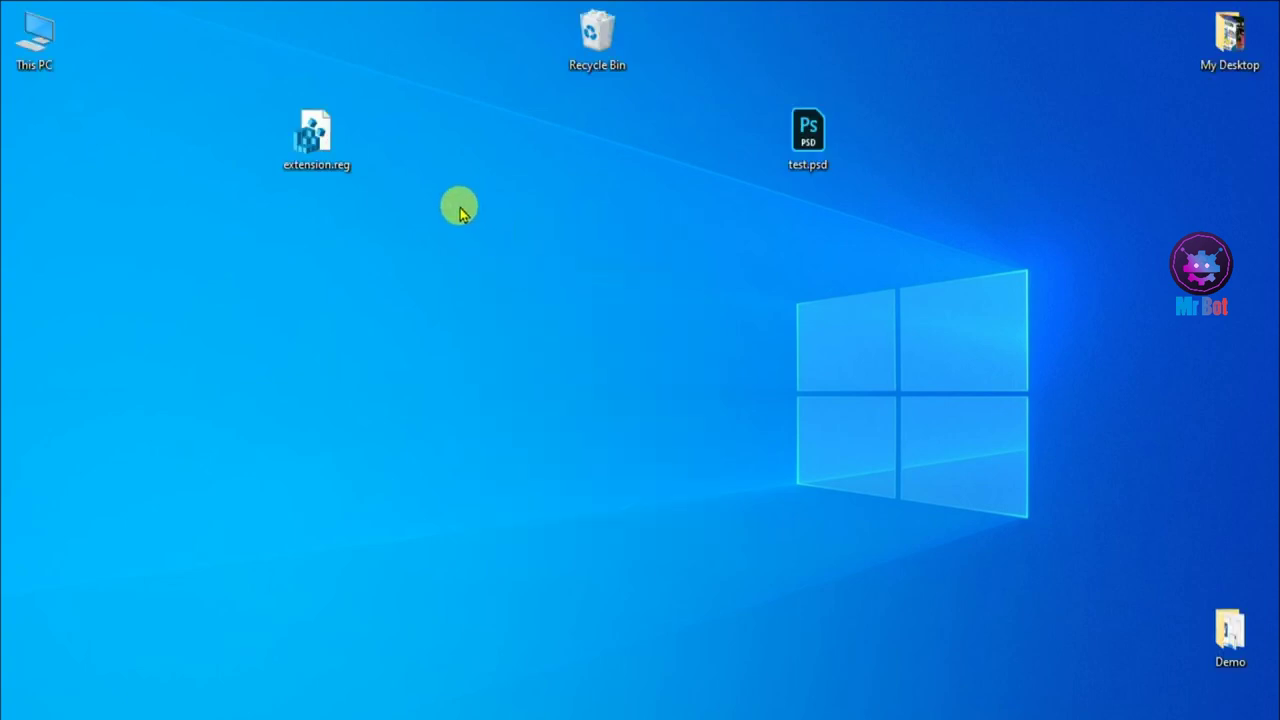